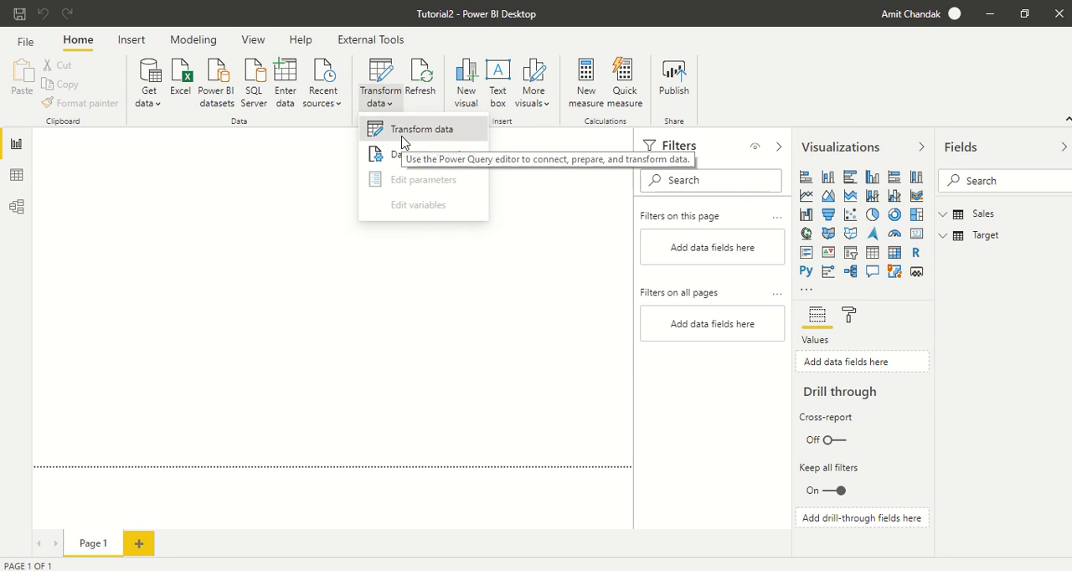
Step: Open the Power Query editor and look through the Target and Sales queries
left_click(402, 138)
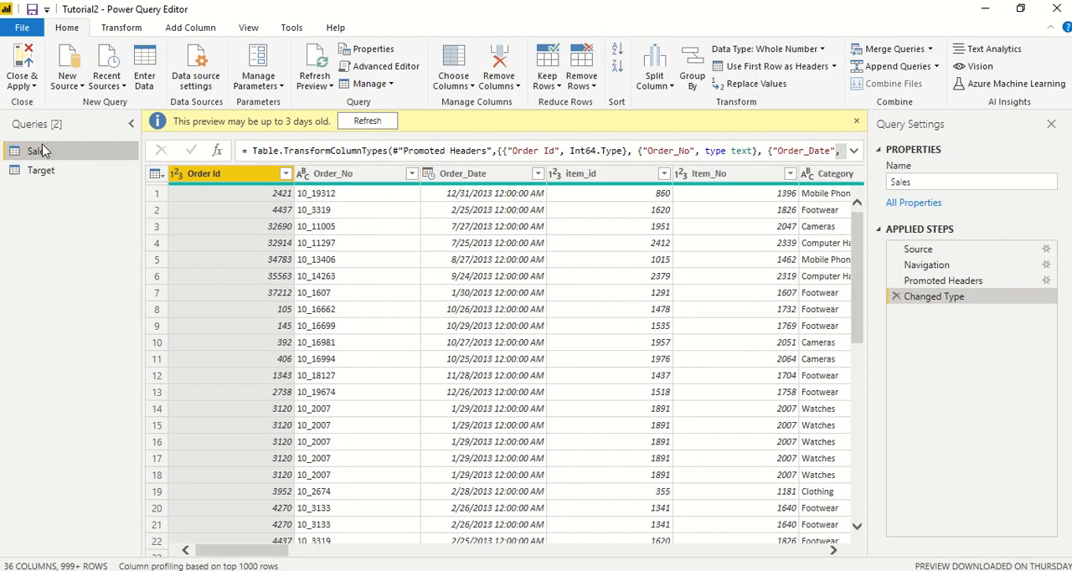
left_click(29, 177)
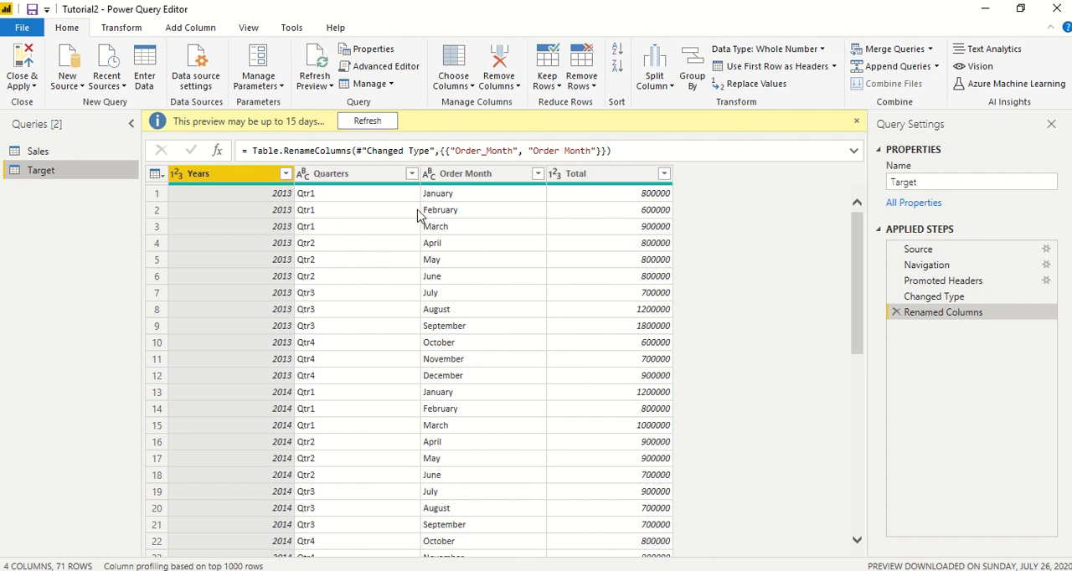
left_click(70, 154)
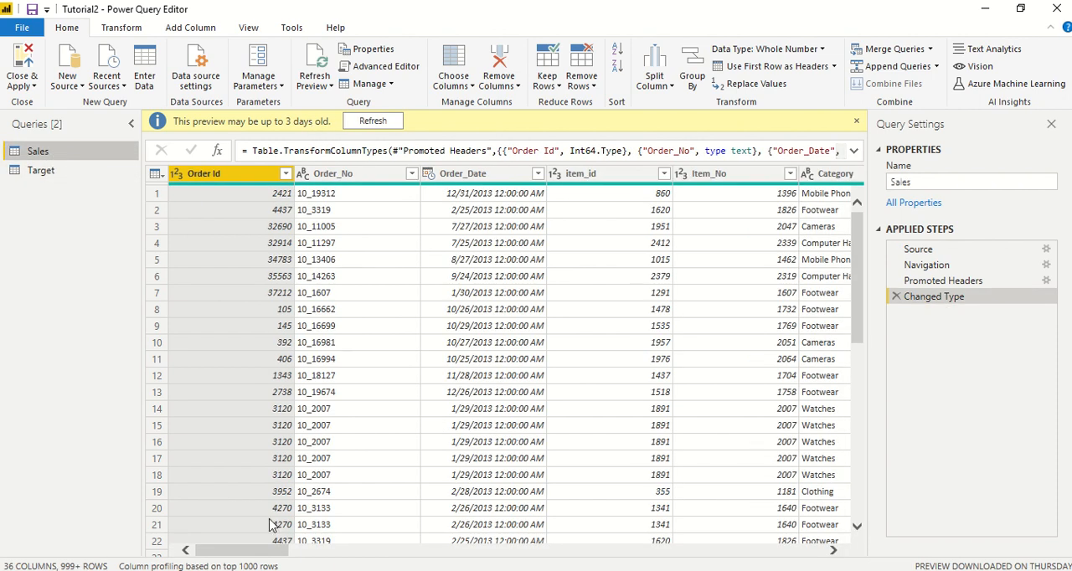
Step: Remove the Order_to_Req_Days and Order_to_Delivery_Days columns from the Sales query
left_click_drag(258, 556, 636, 561)
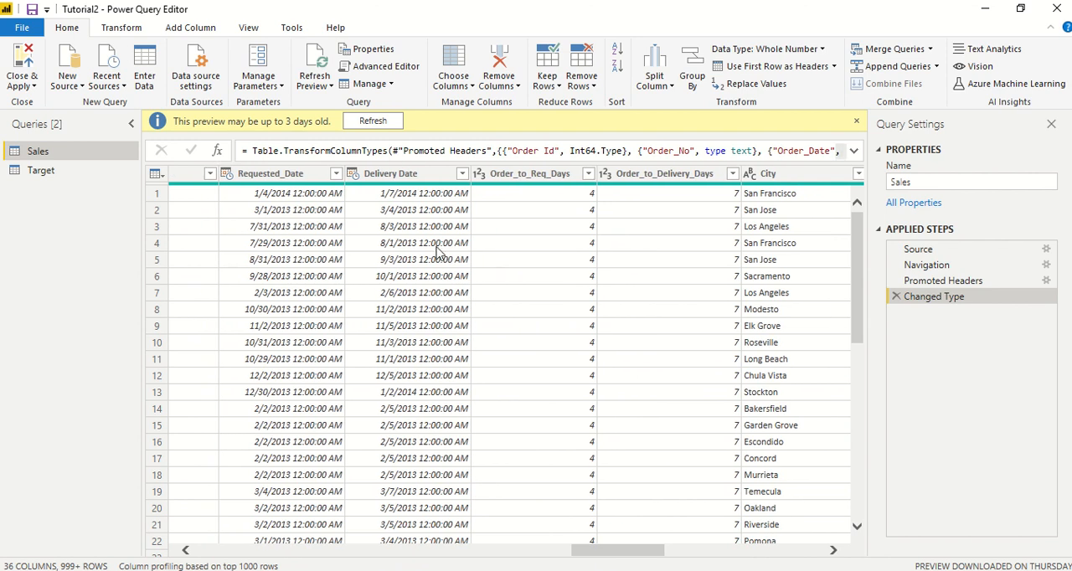
left_click(504, 174)
right_click(504, 174)
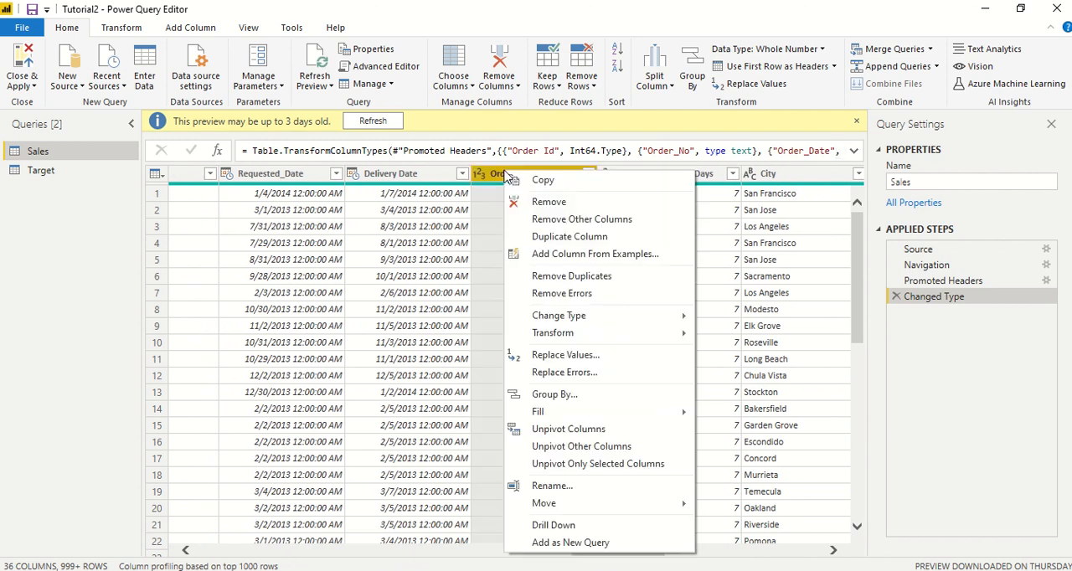
left_click(549, 201)
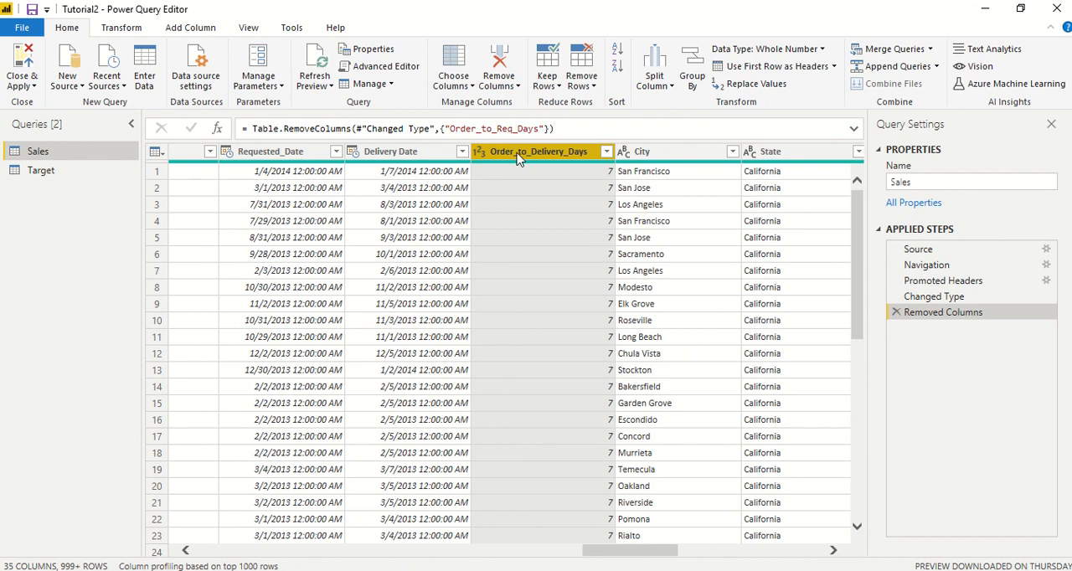
right_click(518, 157)
left_click(540, 187)
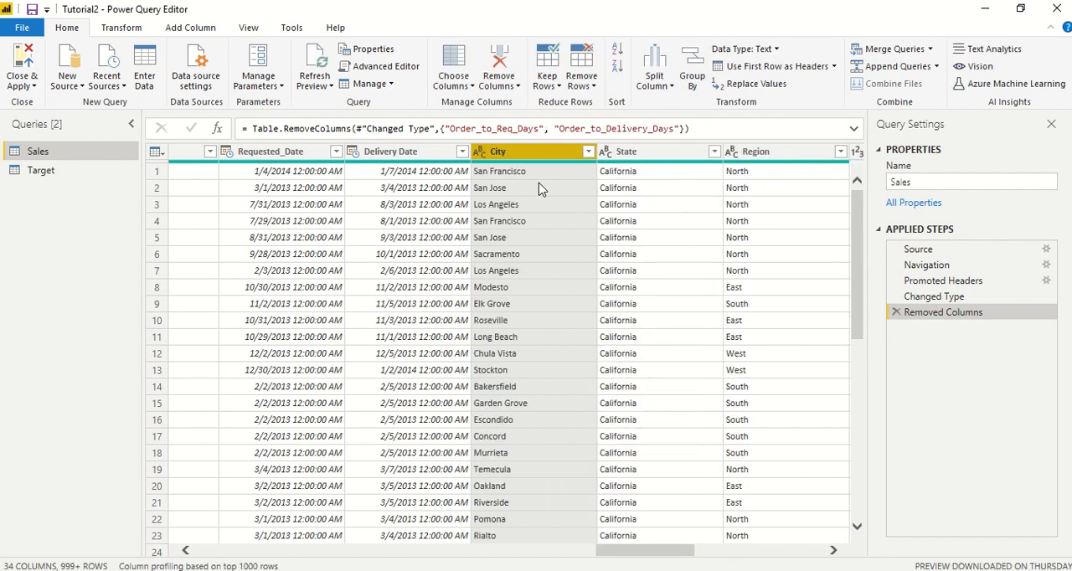
Step: Save the file and apply the pending query changes
left_click_drag(624, 553, 779, 561)
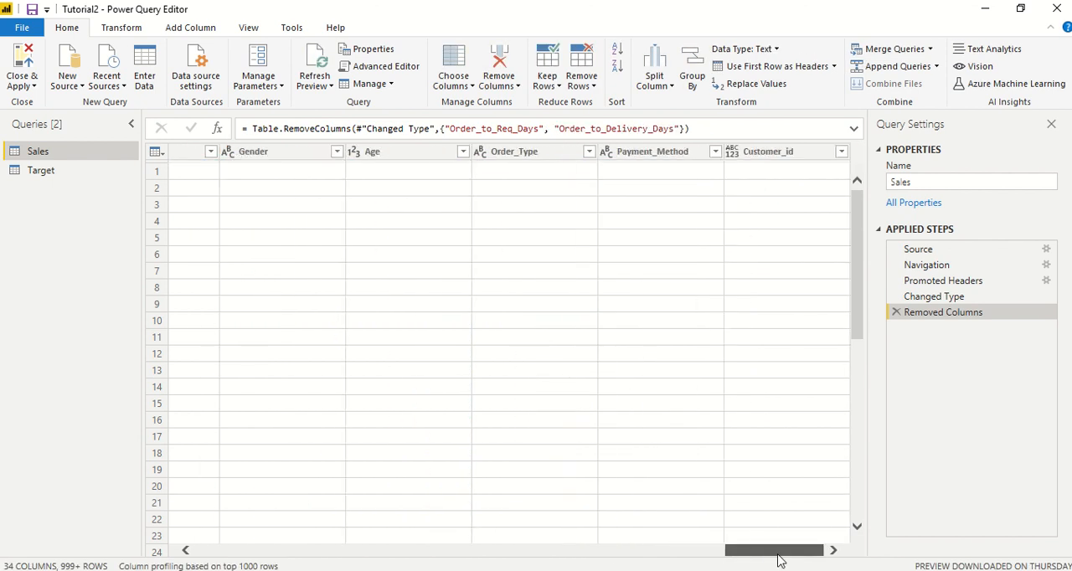
key("ctrl+s")
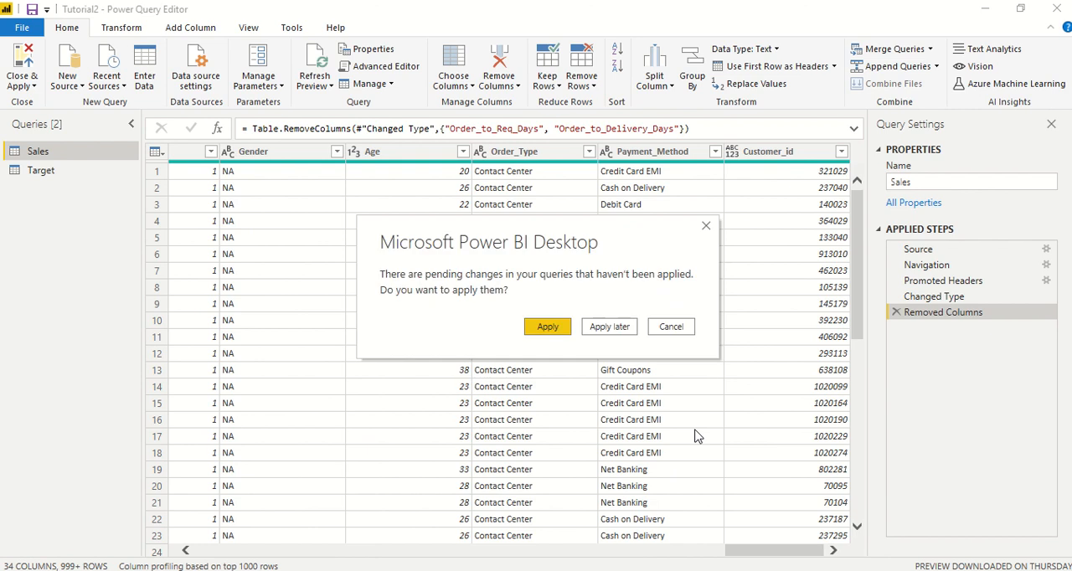
left_click(548, 327)
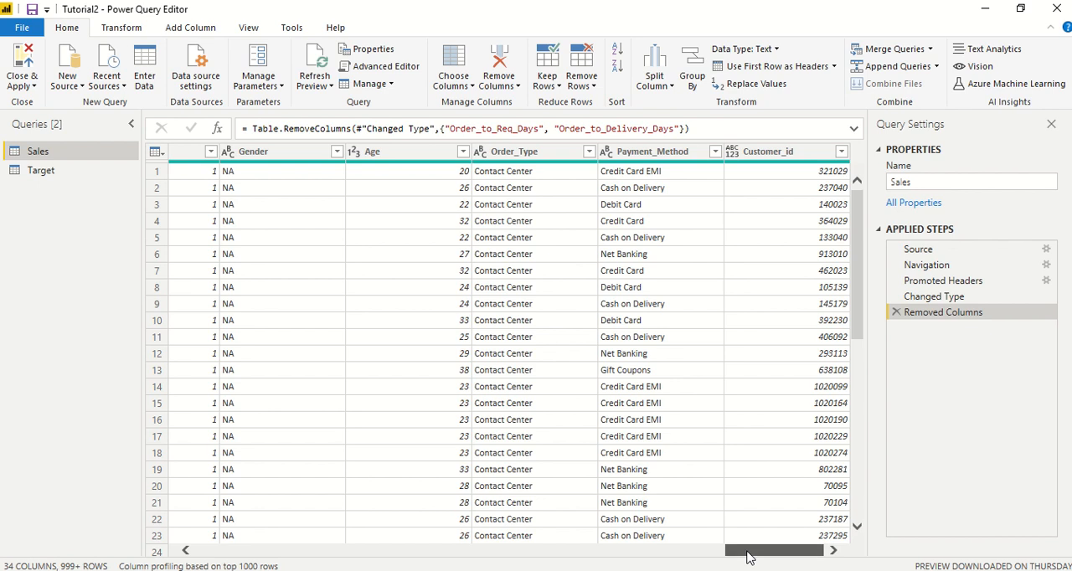
Step: Add the Order_Type column of the Sales query as a new query
left_click(640, 157)
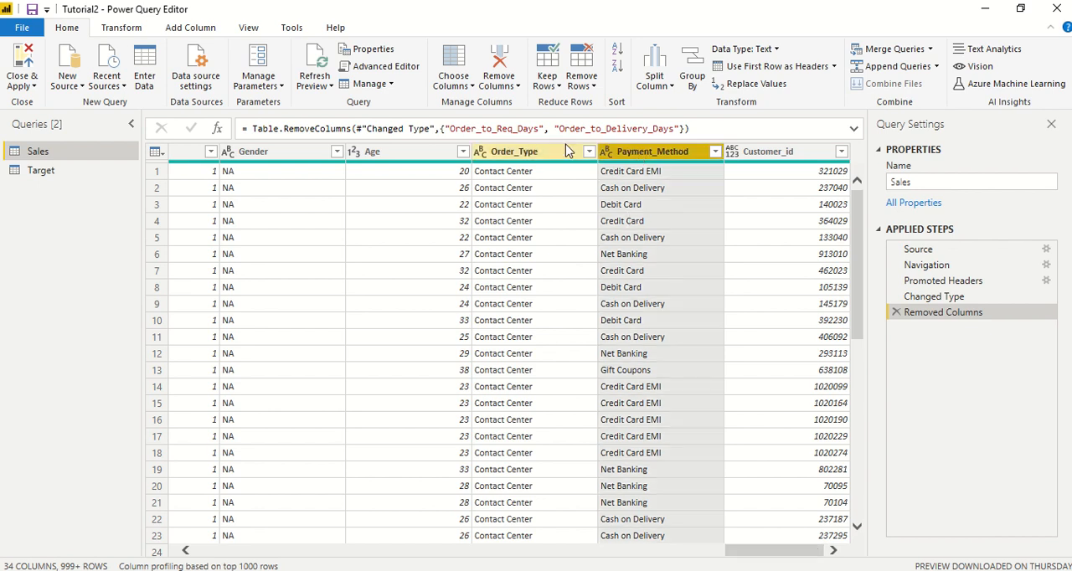
left_click(525, 155)
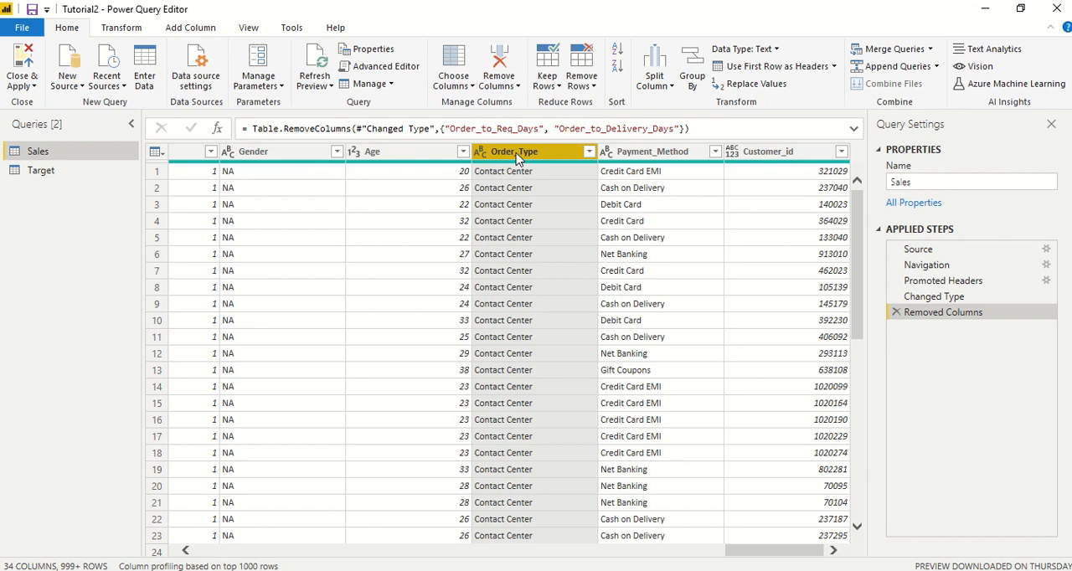
right_click(518, 163)
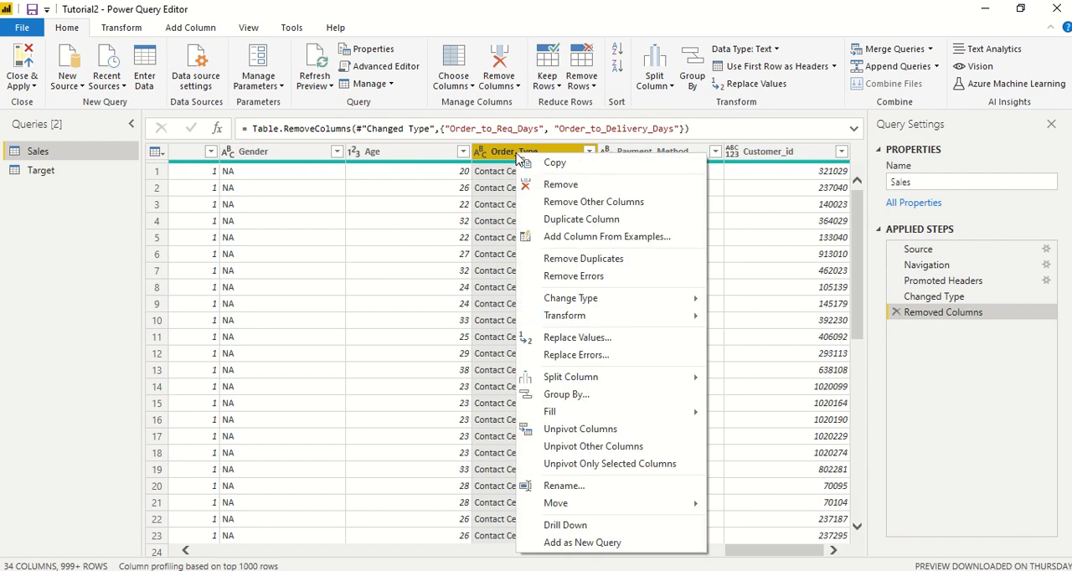
left_click(555, 543)
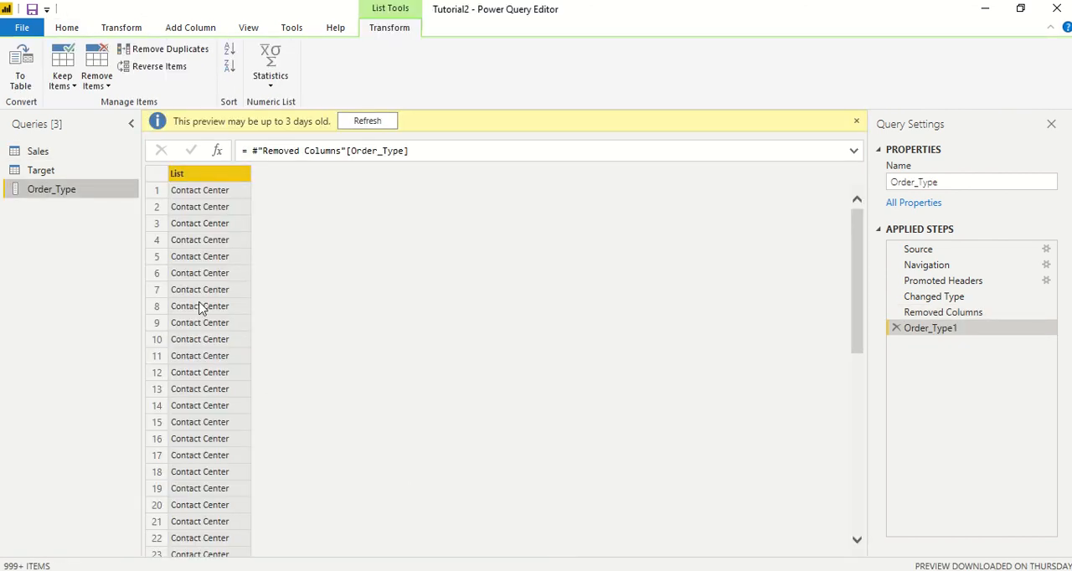
Step: Convert the Order_Type list to a table with no delimiter and extra columns shown as errors, and remove its duplicate rows
right_click(178, 174)
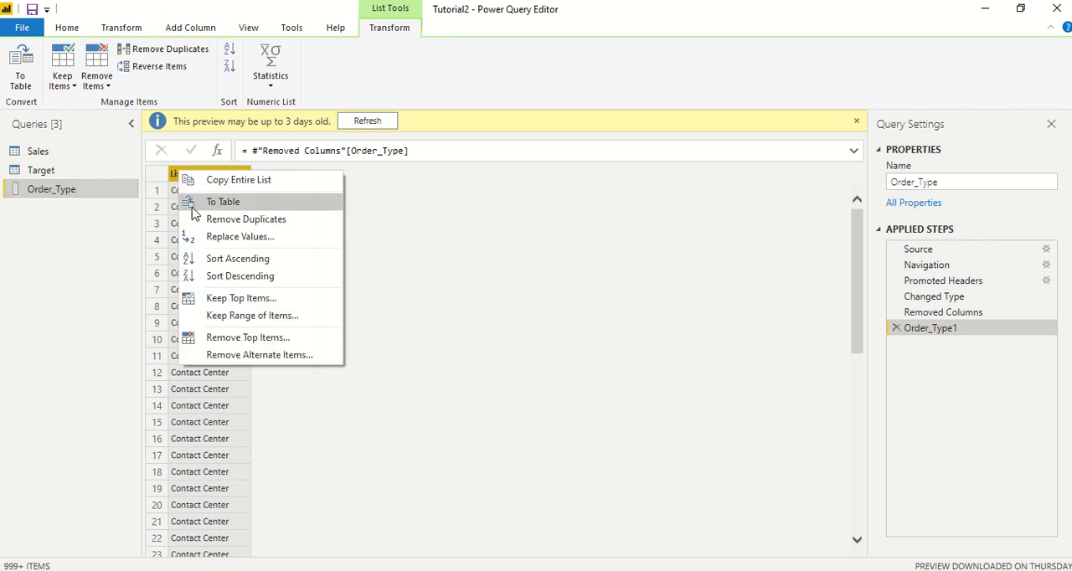
left_click(204, 207)
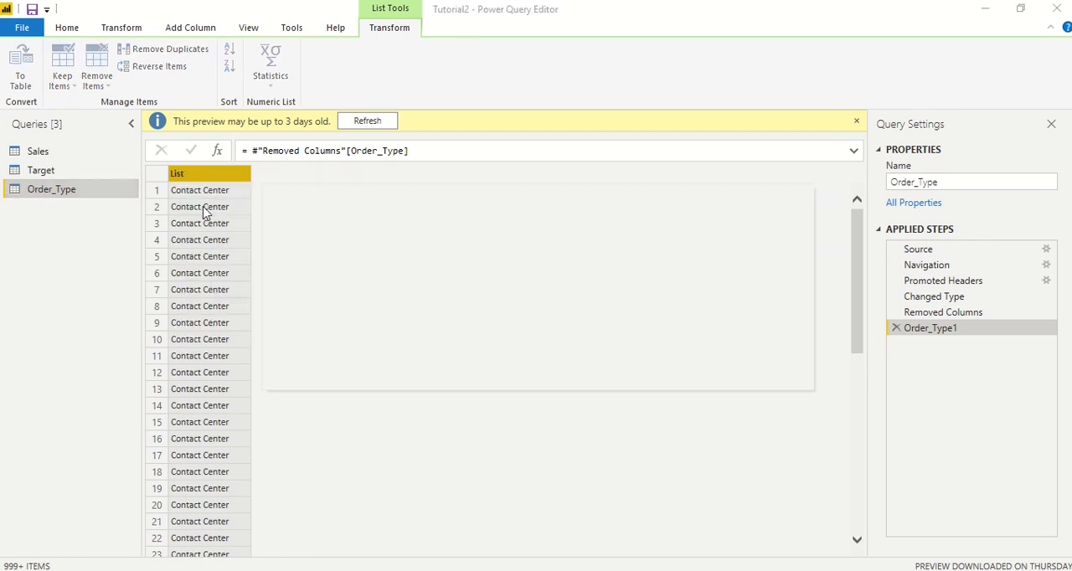
left_click(362, 316)
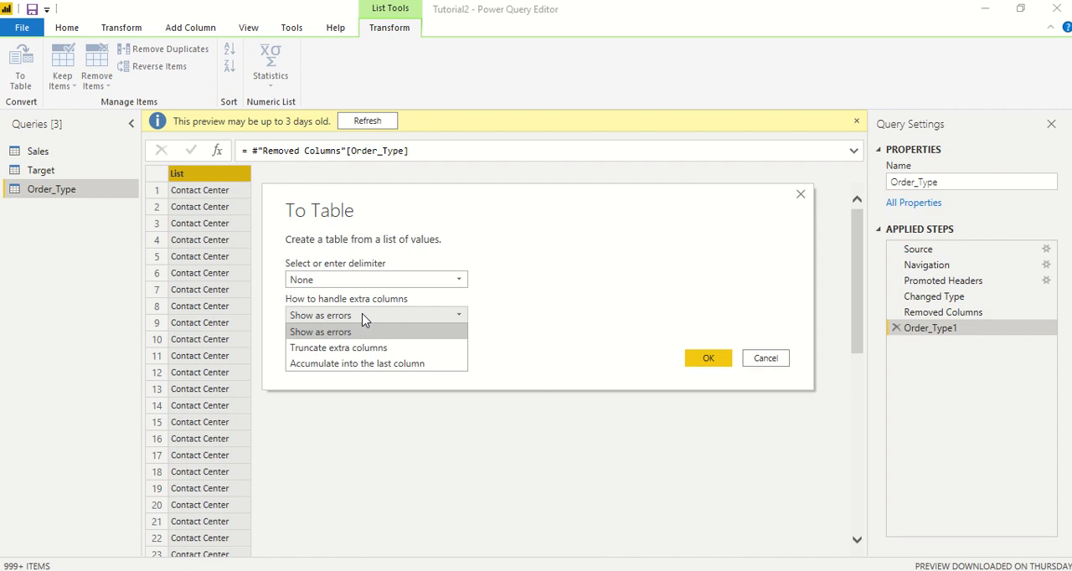
left_click(362, 318)
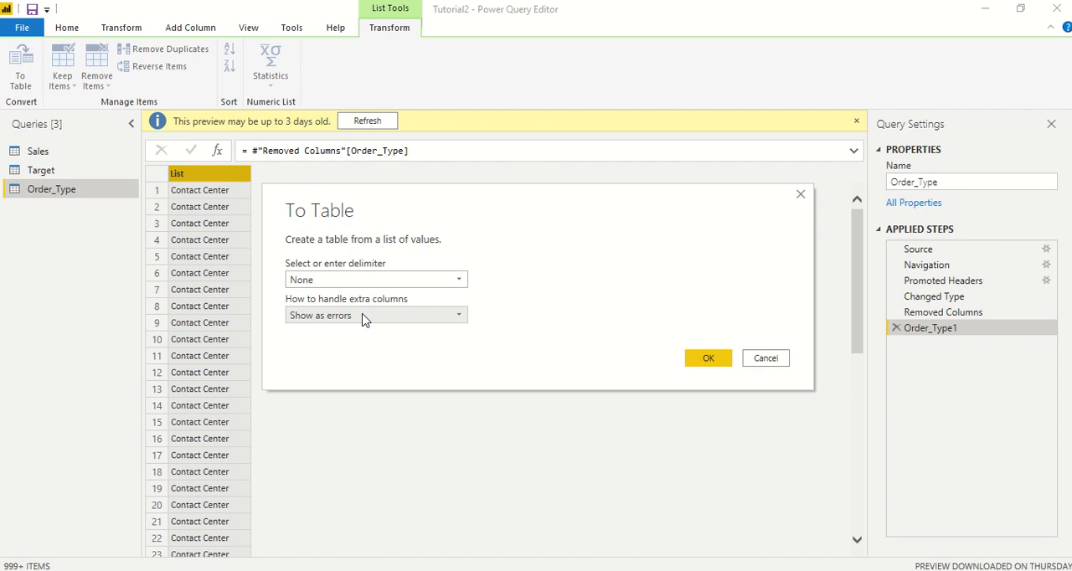
left_click(706, 360)
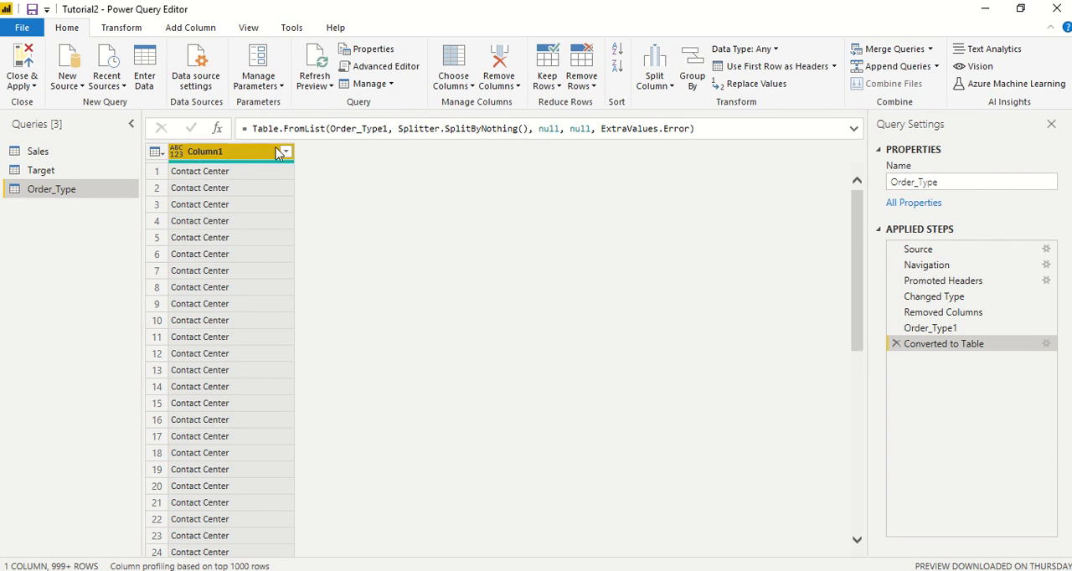
left_click(589, 86)
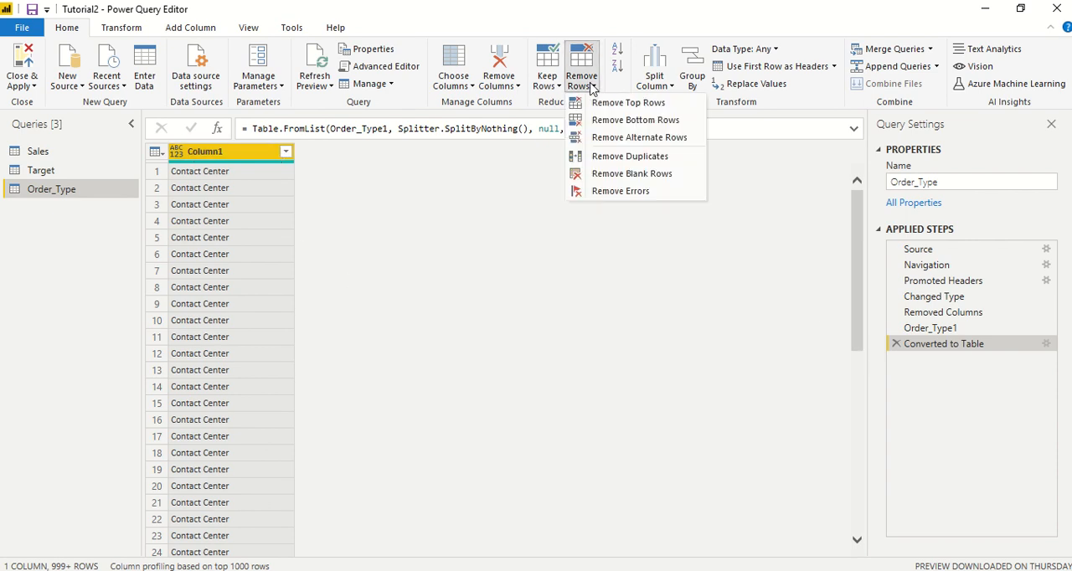
left_click(607, 161)
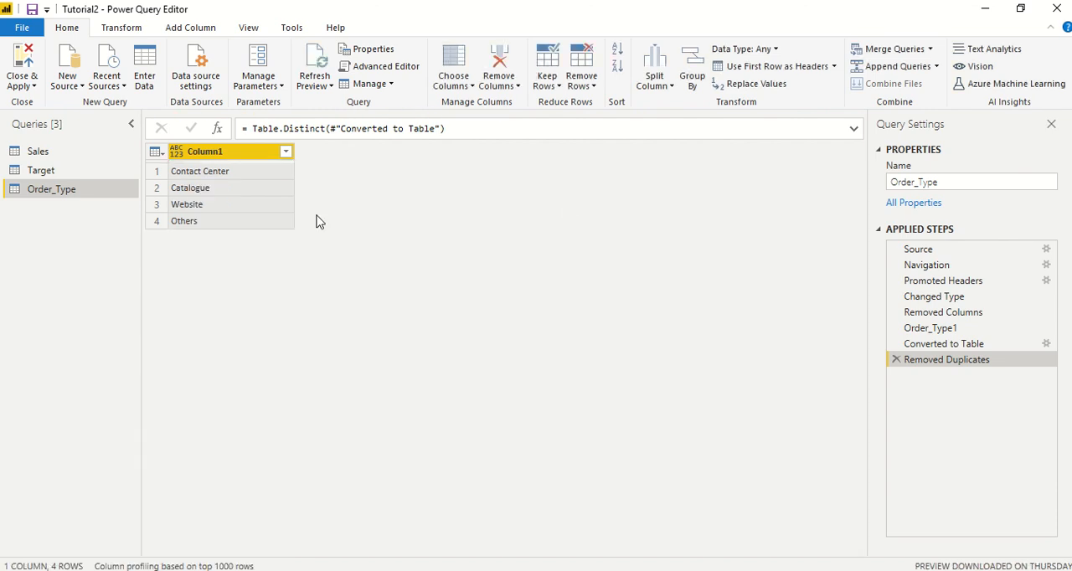
Step: Rename Column1 in the Order_Type query as "Order Type"
double_click(224, 152)
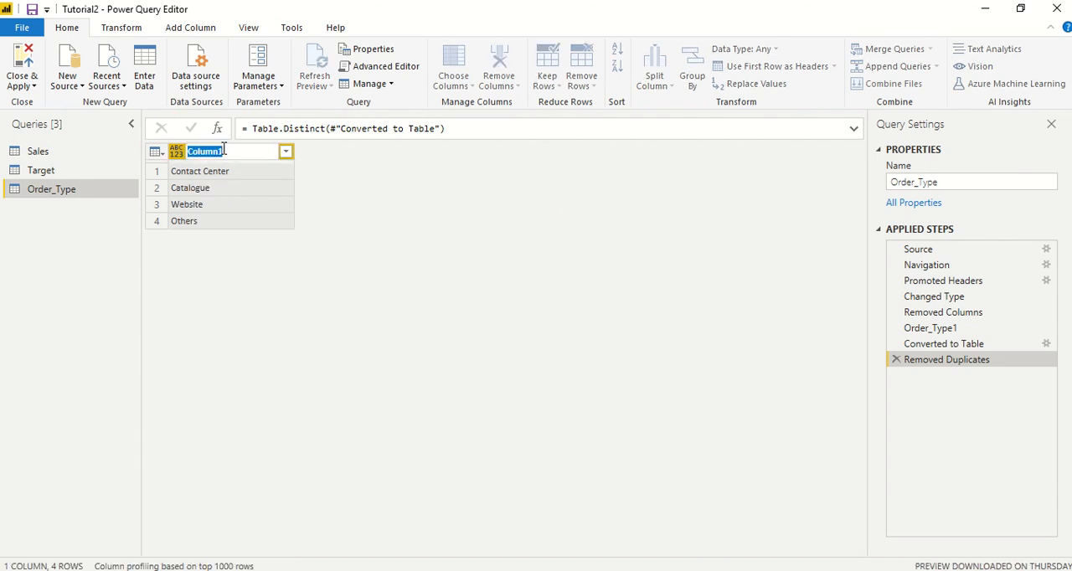
type("Order Type")
key("Return")
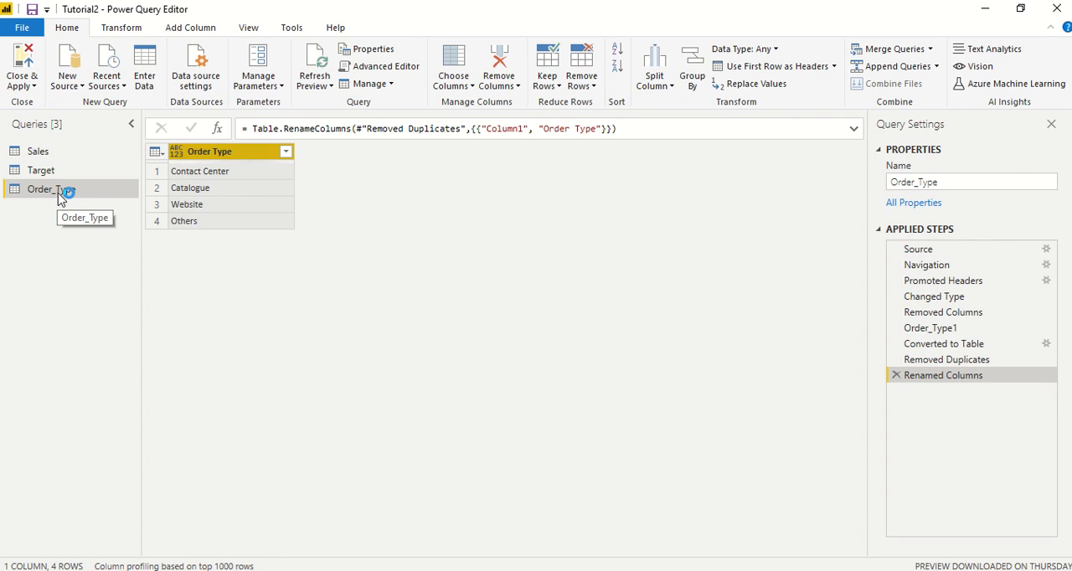
Step: Rename the Order_Type query as "Order Type", replacing the underscore with a space
double_click(60, 195)
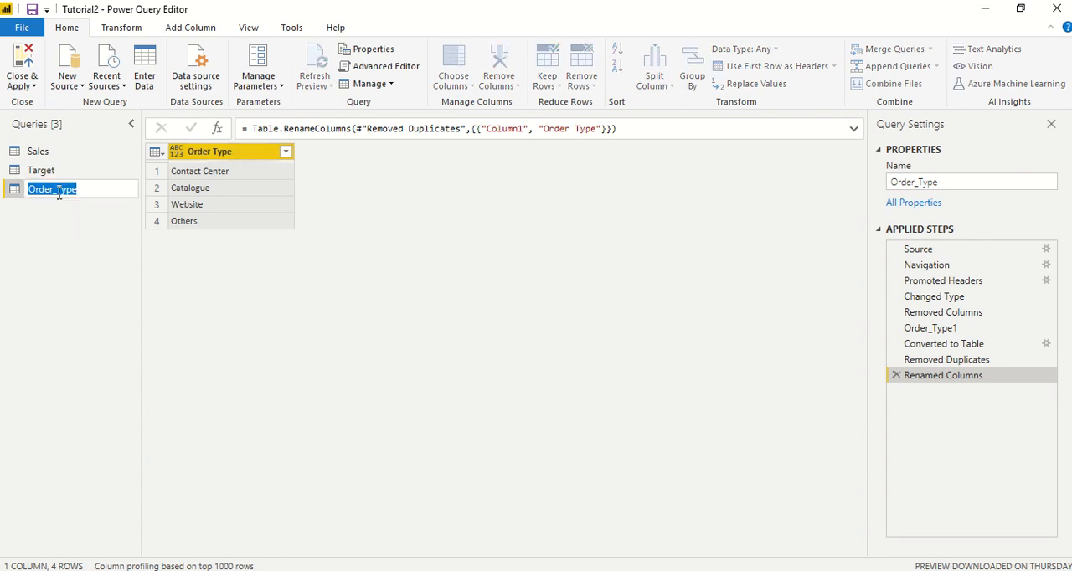
left_click(57, 191)
key("BackSpace")
key("Return")
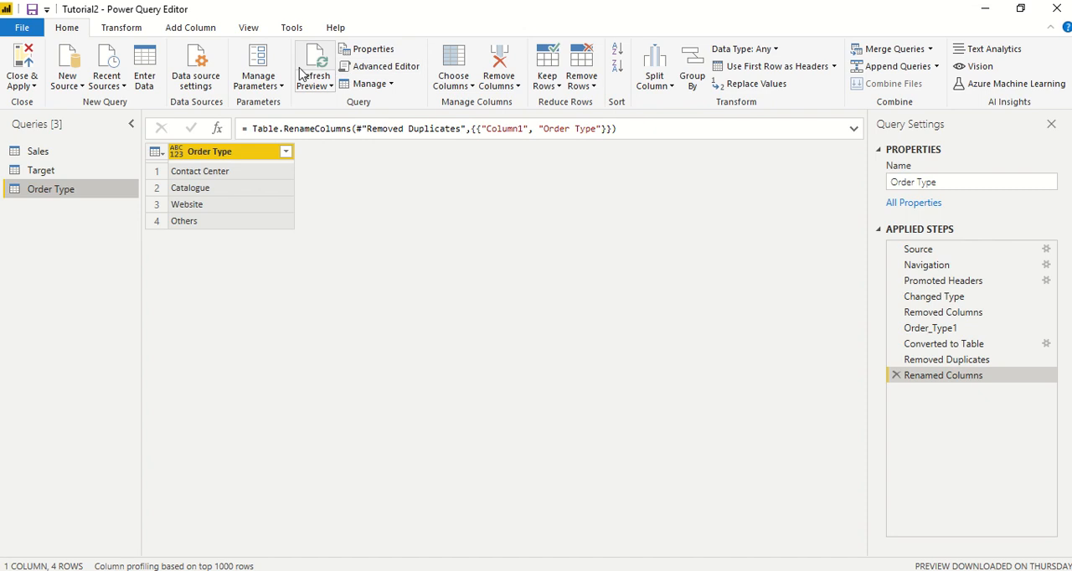
Step: Add an index column starting from 1 to the Order Type table
left_click(197, 34)
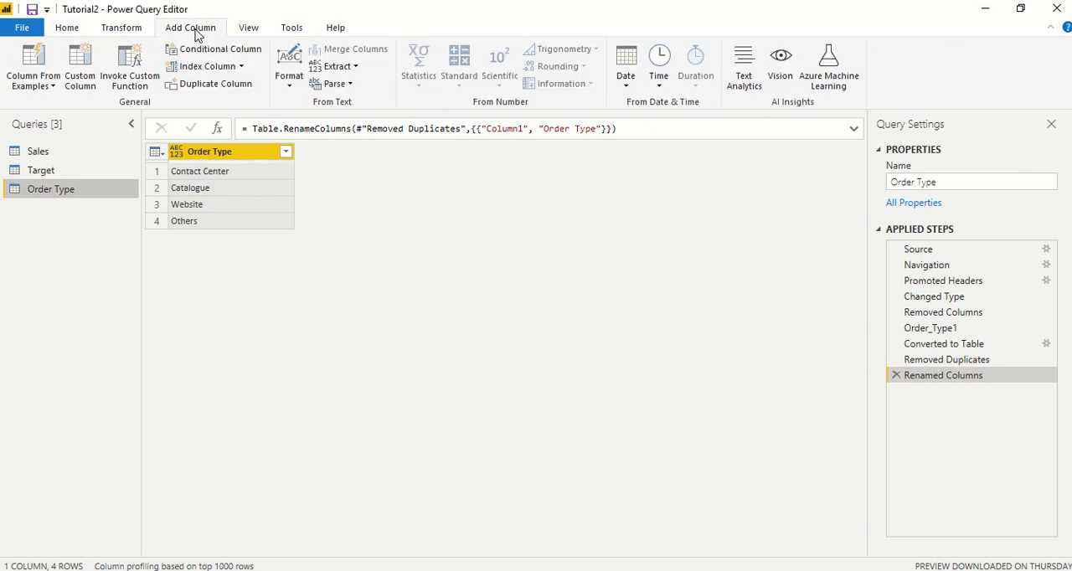
left_click(241, 66)
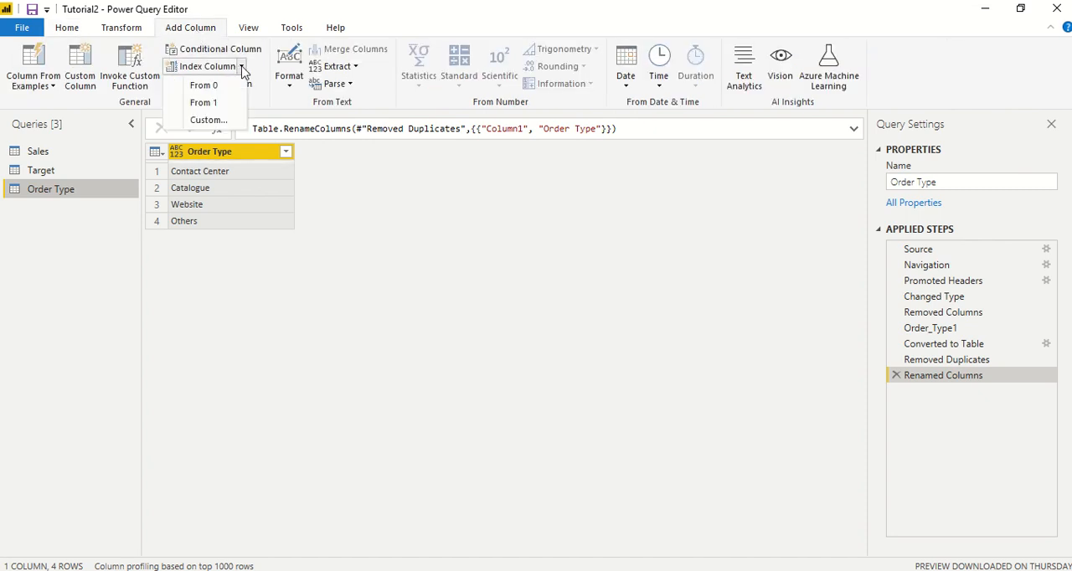
left_click(215, 104)
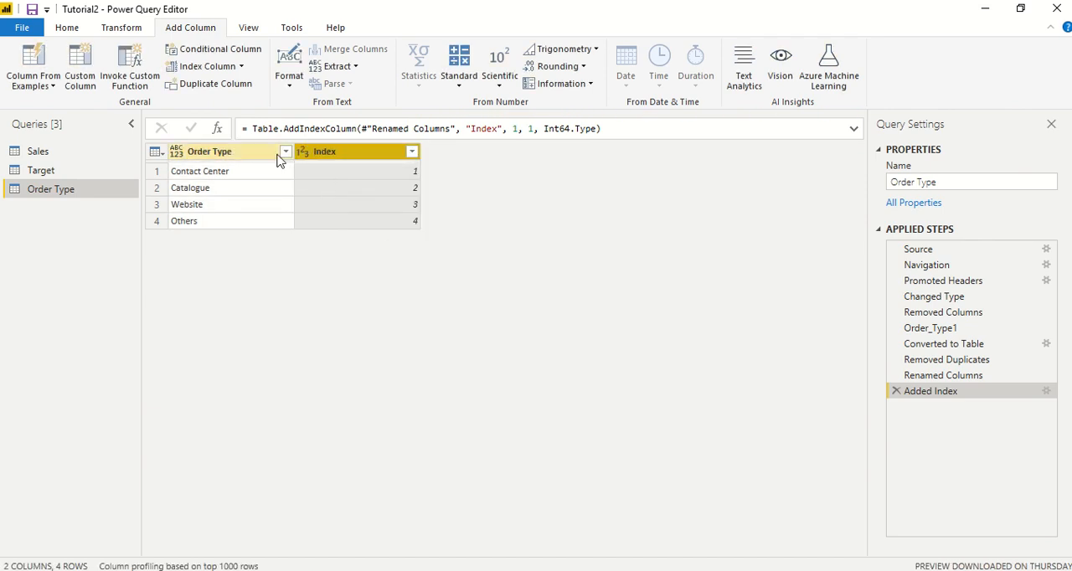
Step: Add the Payment_Method column of the Sales query as a new query and remove the duplicates from its list
left_click(42, 156)
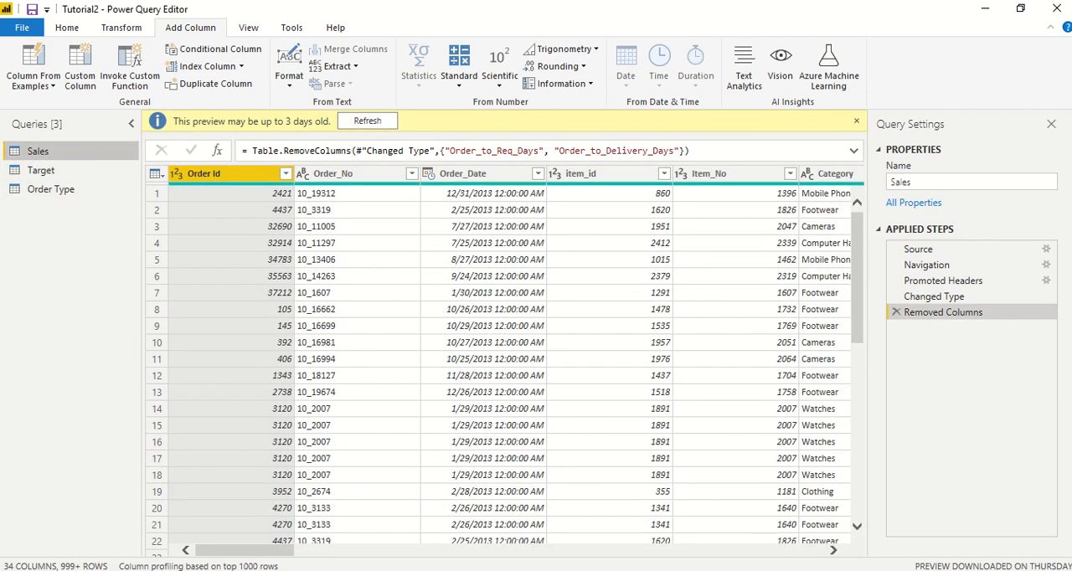
left_click_drag(266, 553, 787, 560)
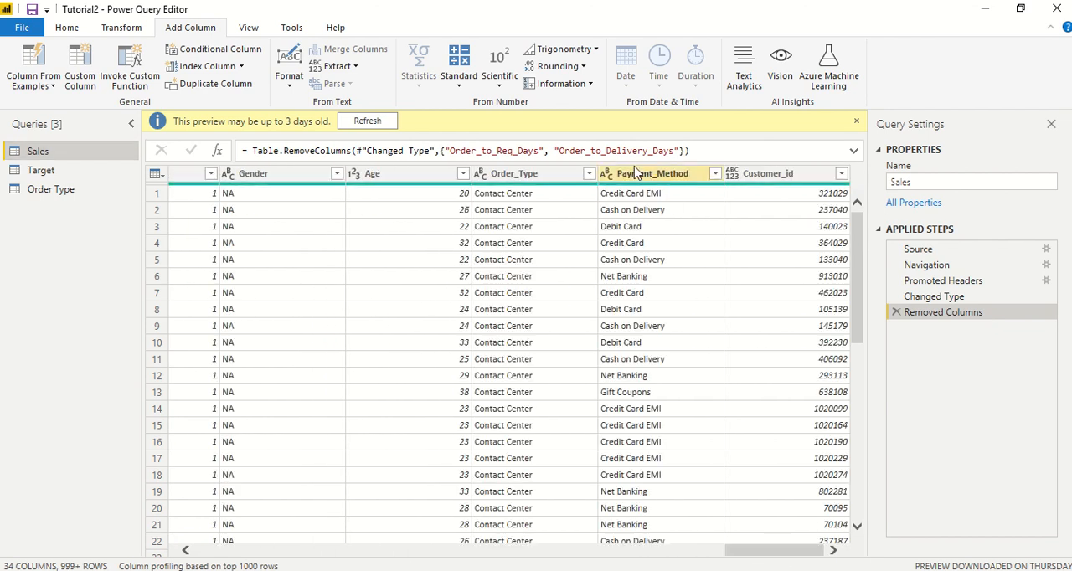
right_click(636, 173)
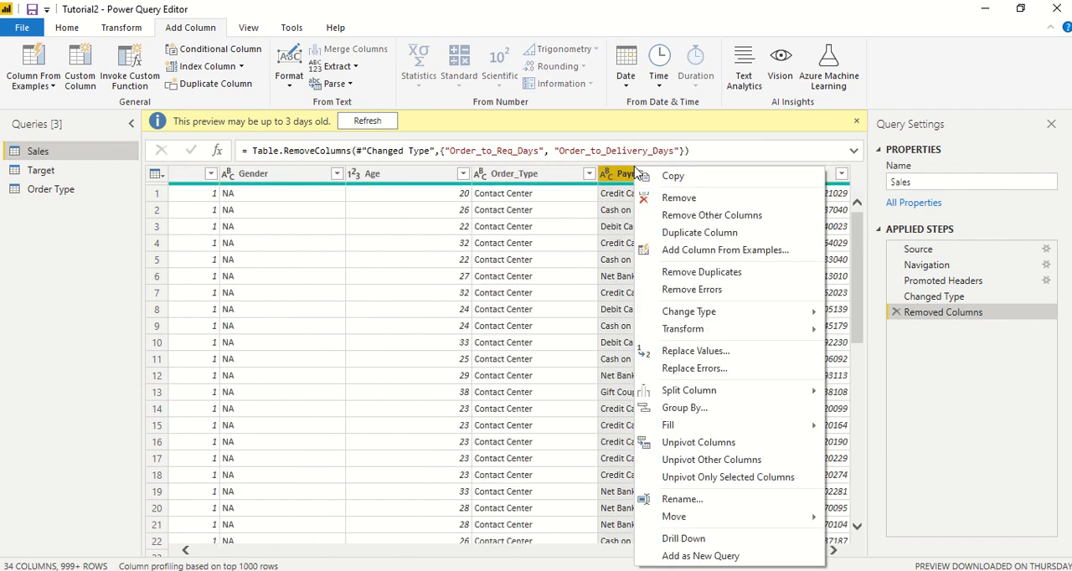
left_click(705, 557)
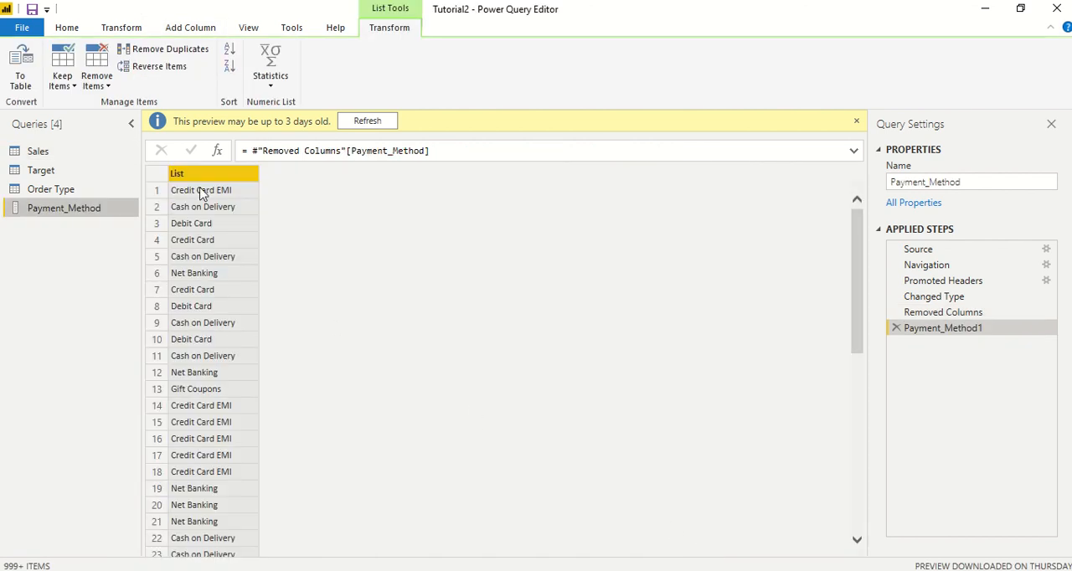
left_click(166, 52)
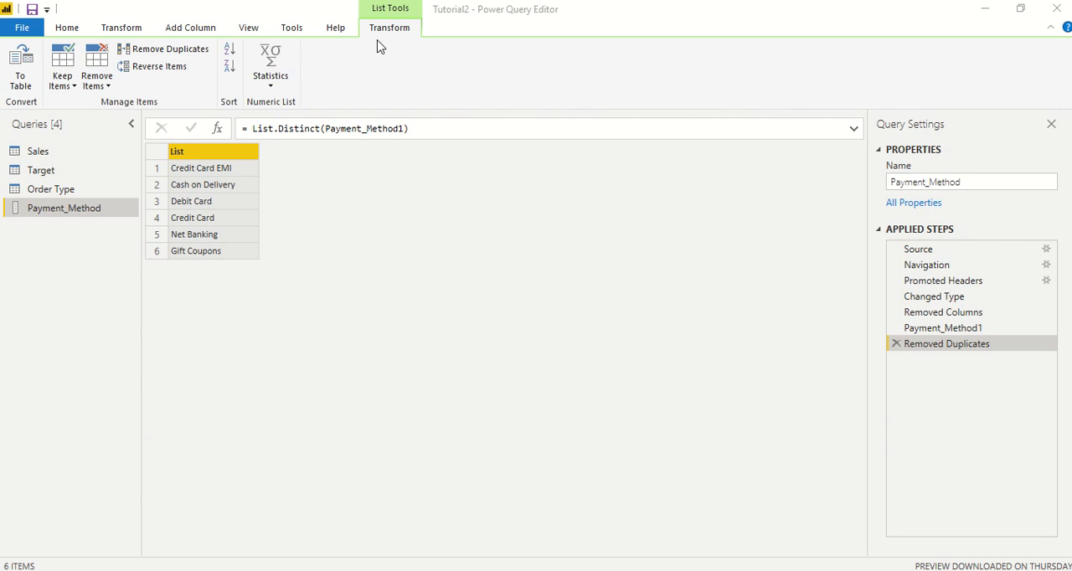
Step: Convert the Payment_Method list to a table with no delimiter and extra columns shown as errors
left_click(230, 157)
right_click(230, 157)
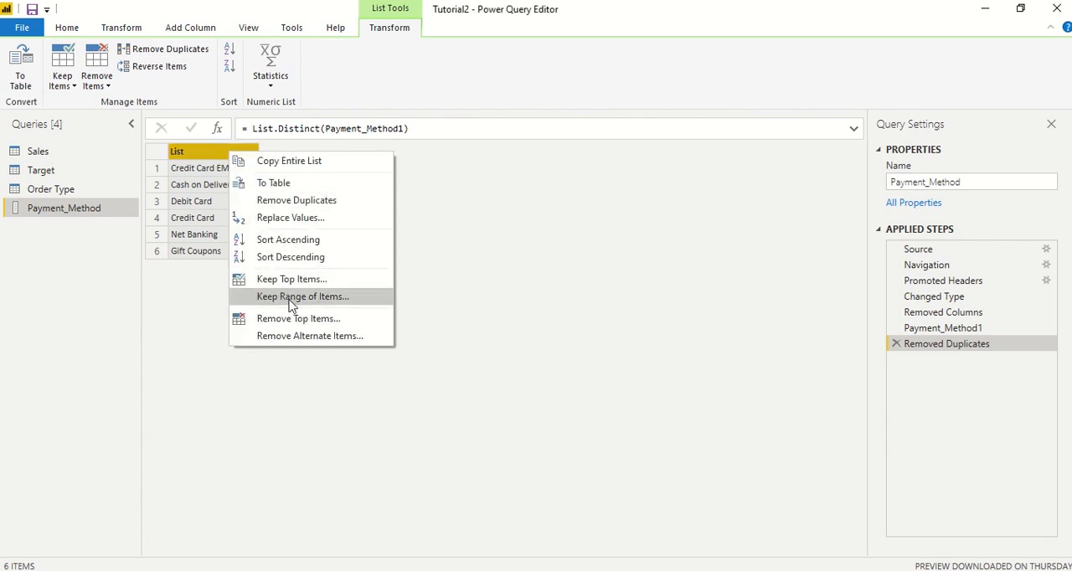
left_click(304, 182)
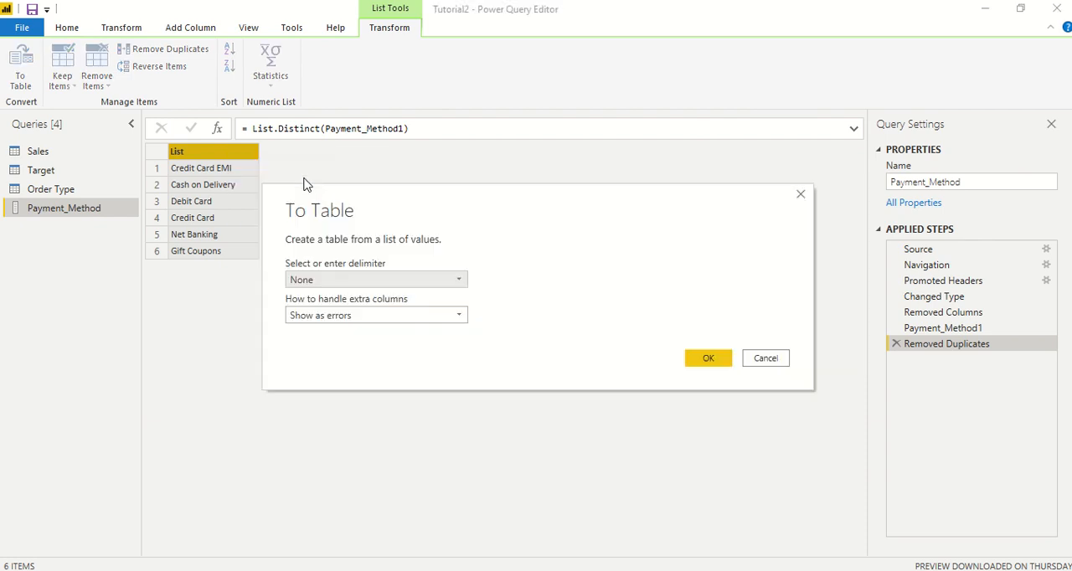
left_click(685, 353)
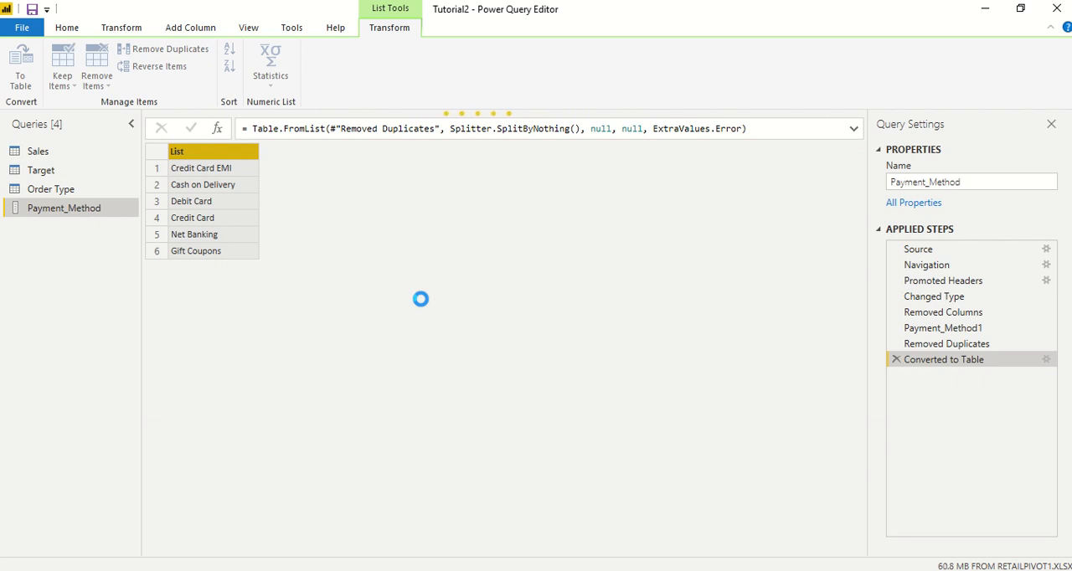
Step: Rename Column1 in the Payment_Method query as "Payment Method"
double_click(219, 152)
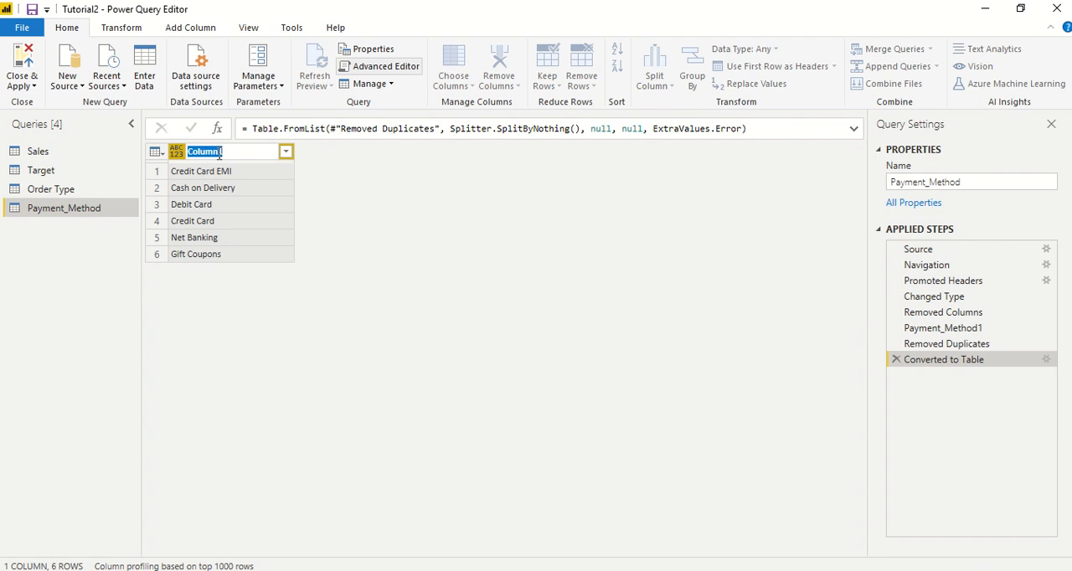
type("Payment Method")
key("Return")
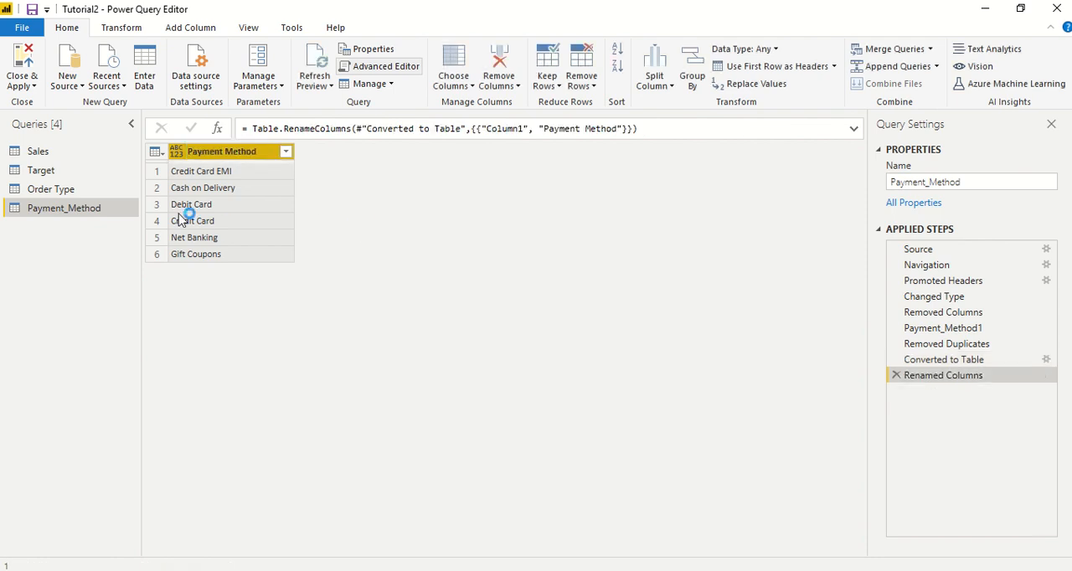
Step: Rename the Payment_Method query as "Payment Method", replacing the underscore with a space
double_click(69, 213)
left_click(68, 210)
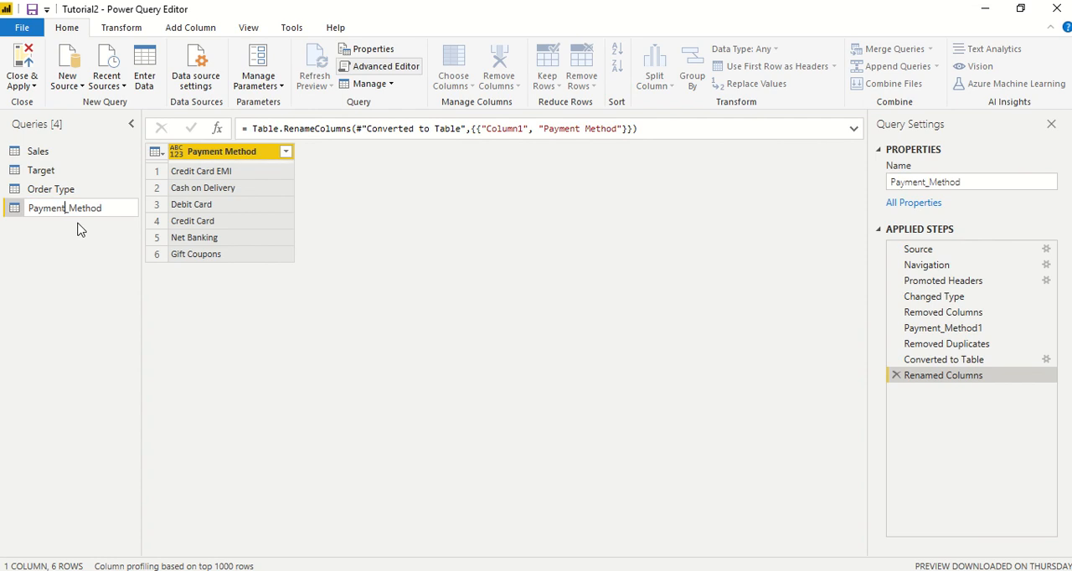
key("BackSpace")
key("Return")
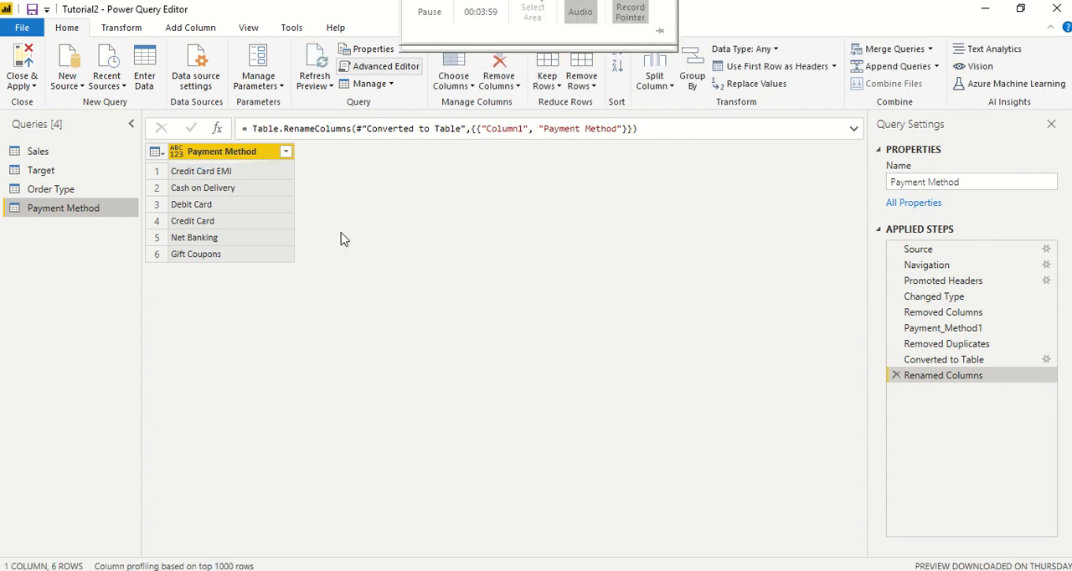
Step: Add an index column to the Payment Method table and edit its formula so the index starts at 1
left_click(186, 28)
left_click(240, 67)
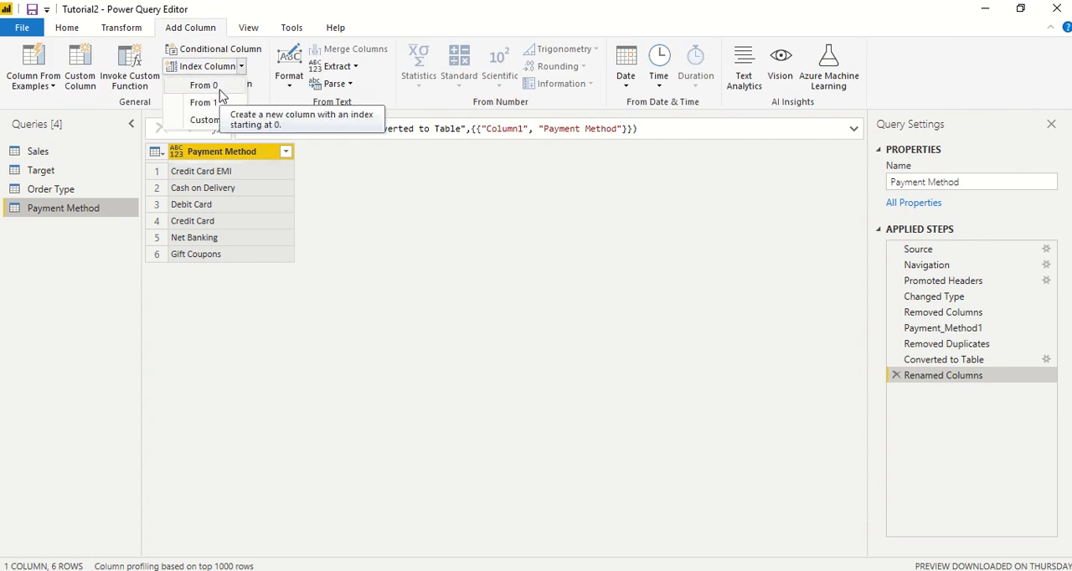
left_click(213, 87)
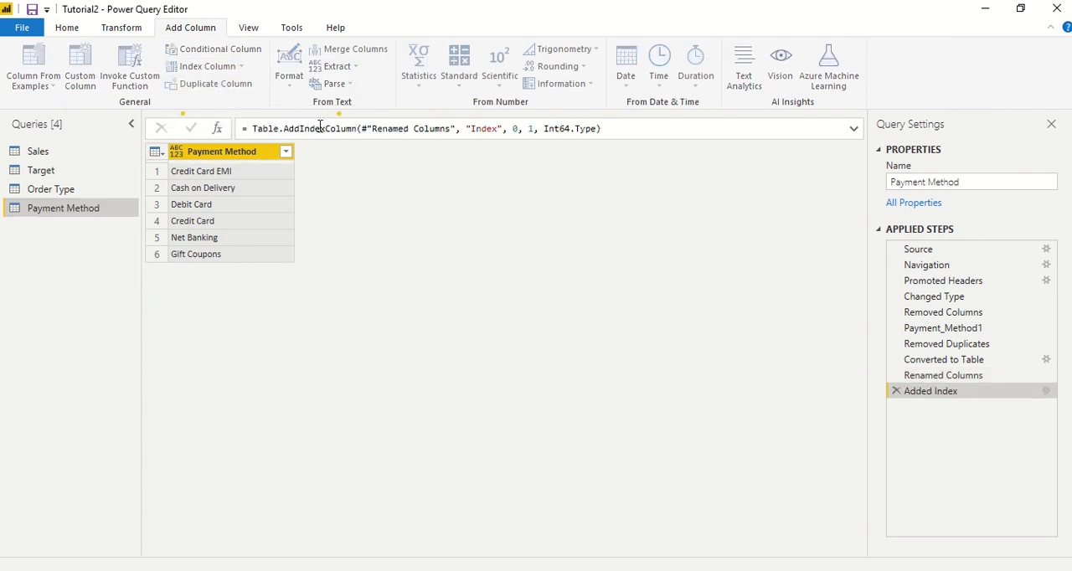
left_click(518, 130)
double_click(517, 130)
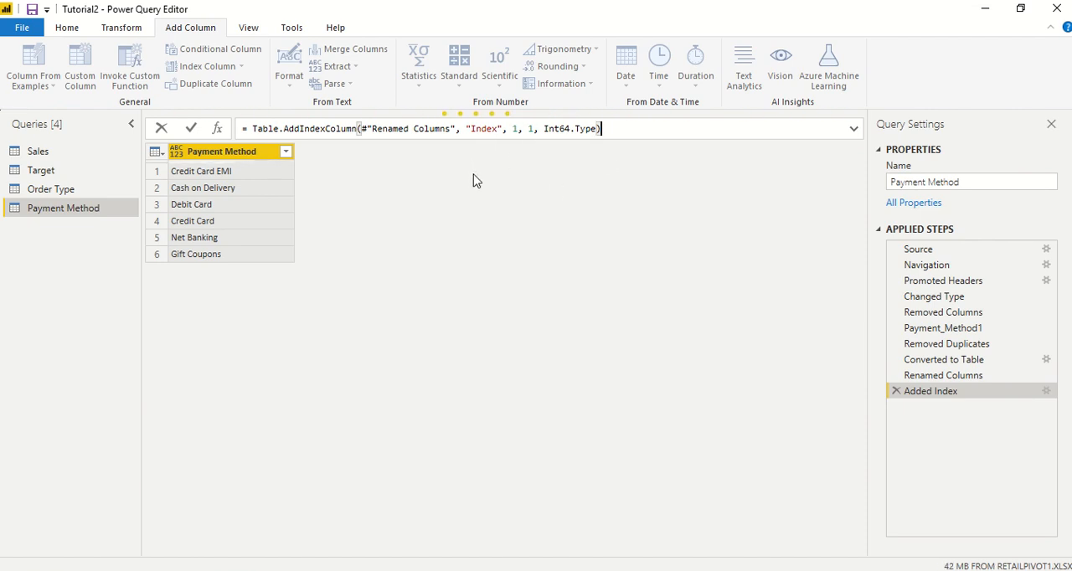
key("Return")
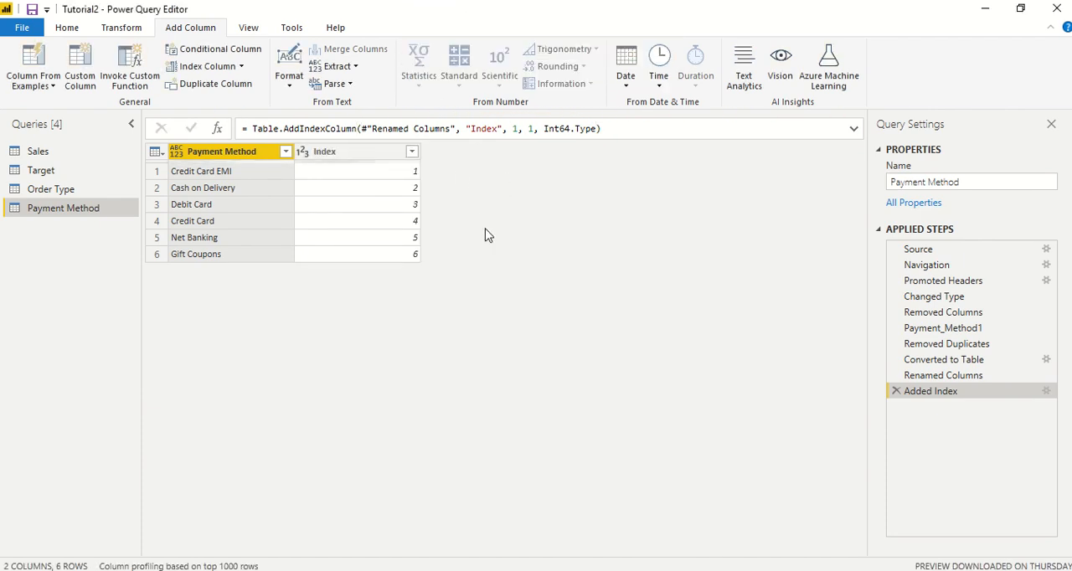
Step: Rename the Index column of the Payment Method table as "Payment Method ID"
left_click(341, 153)
double_click(341, 154)
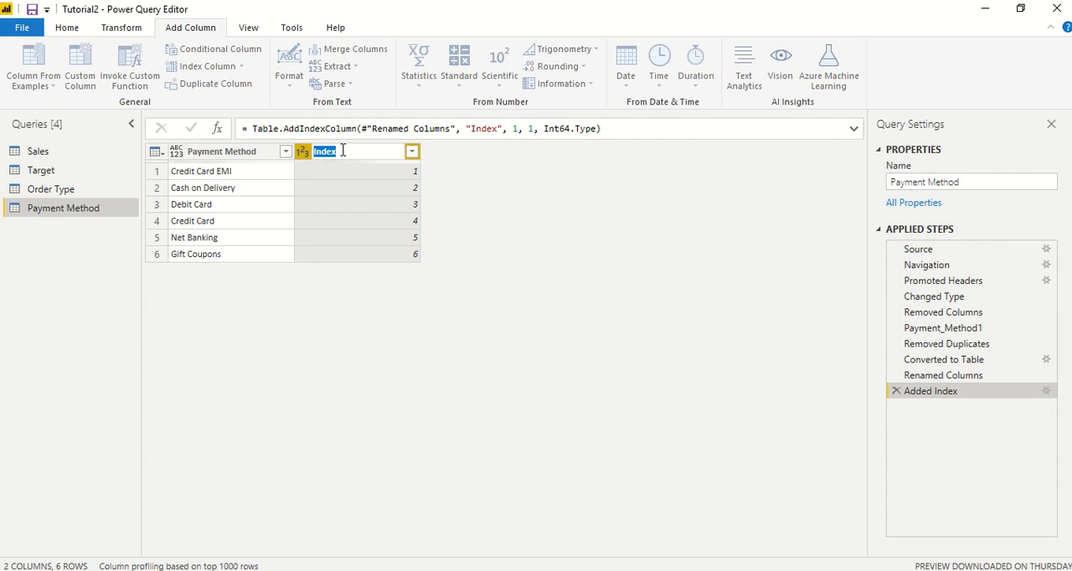
type("P")
type("ay")
type("Paymen")
type("t Met")
type("h")
type("od ID")
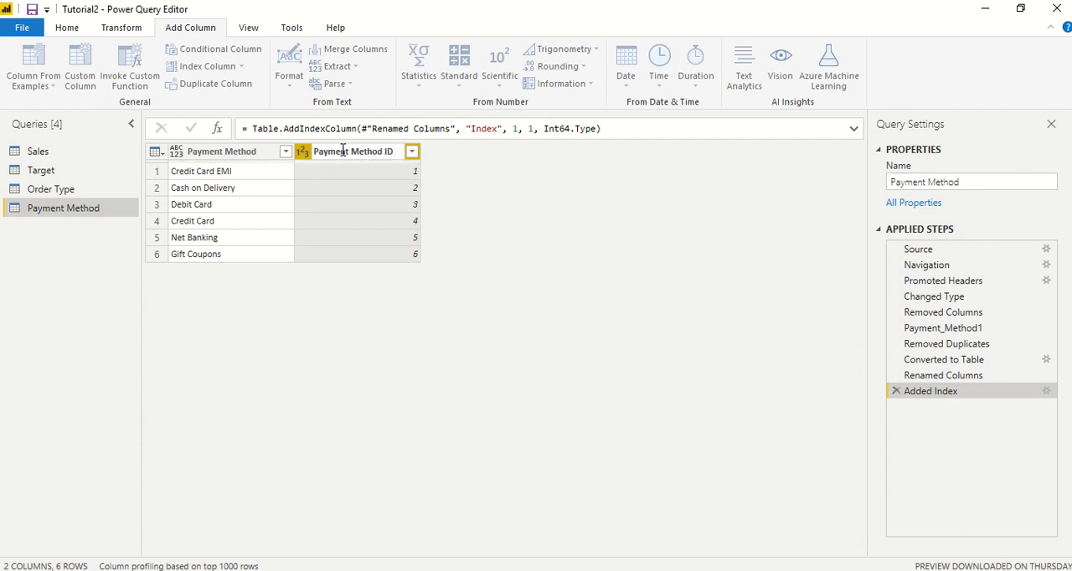
left_click(507, 221)
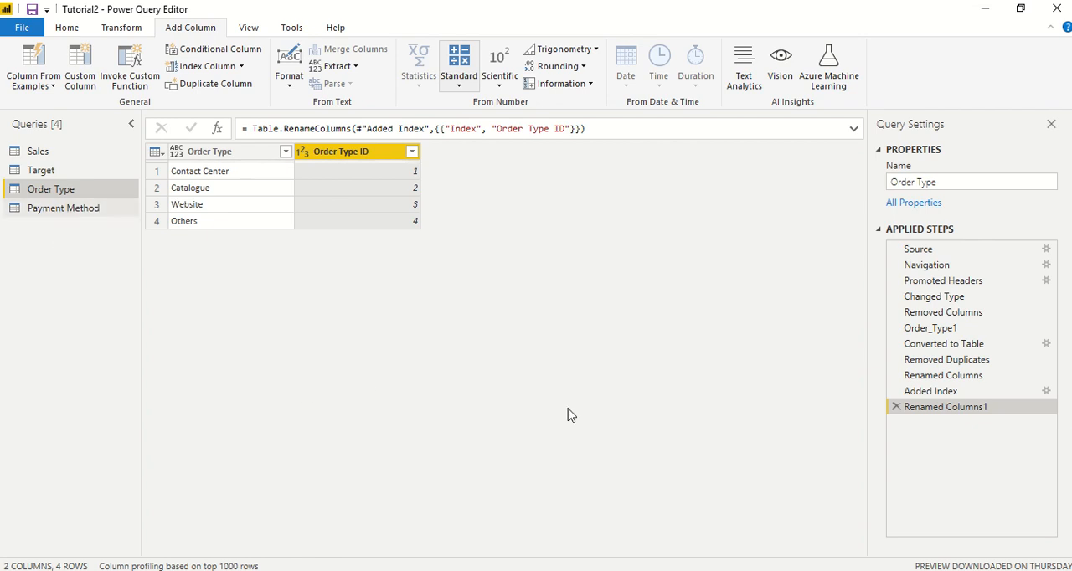
Step: Start a merge on the existing Sales query and choose Order Type as the second table
left_click(37, 156)
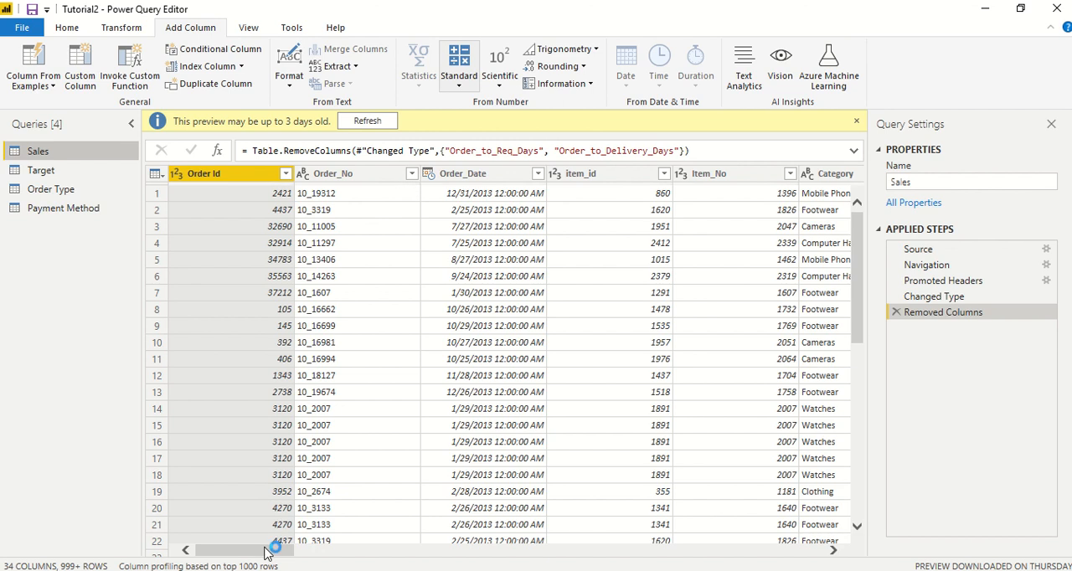
left_click_drag(267, 553, 779, 553)
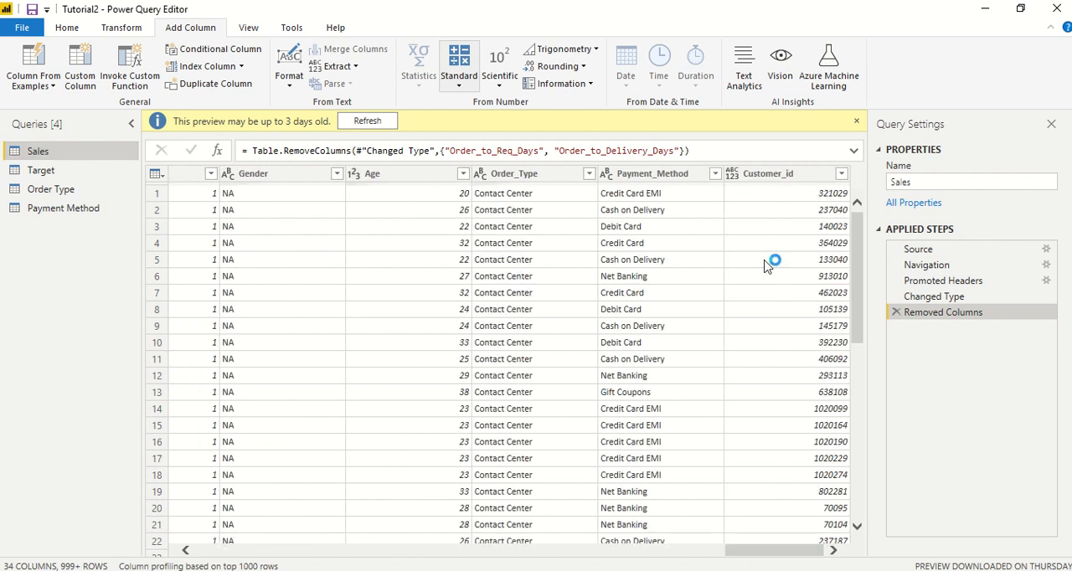
left_click(121, 27)
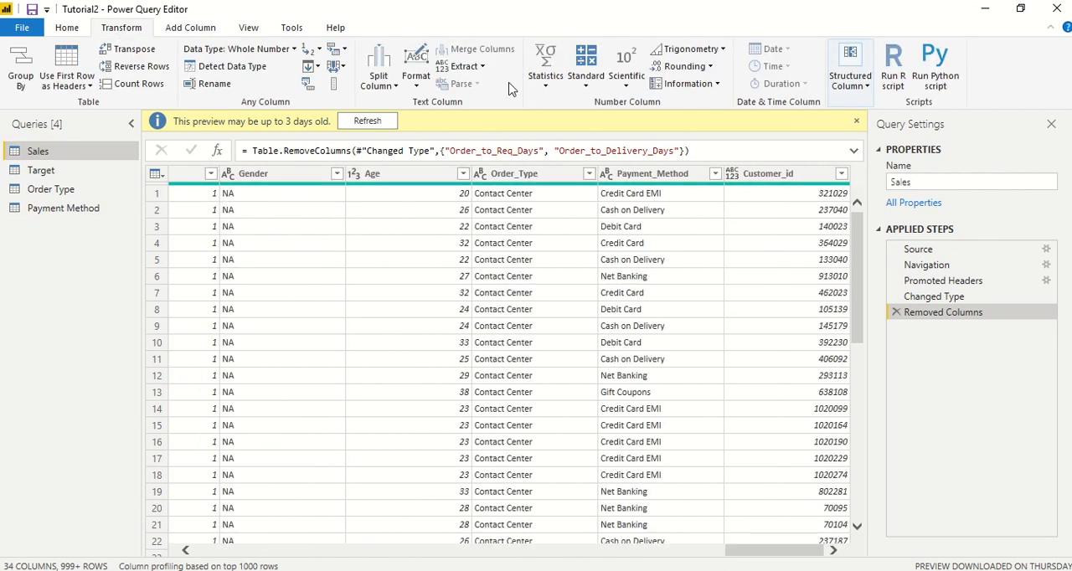
left_click(65, 30)
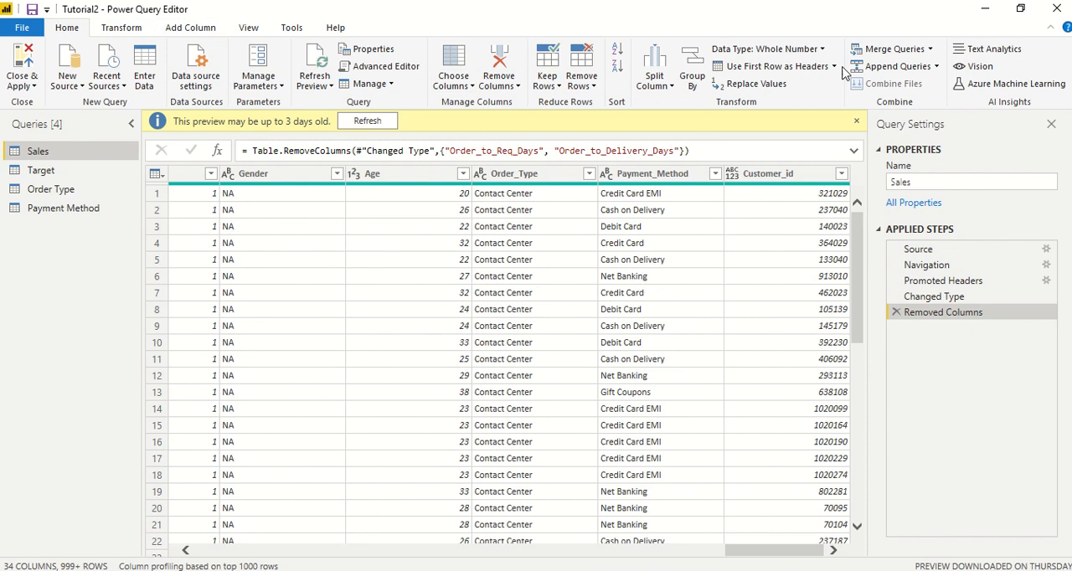
left_click(930, 49)
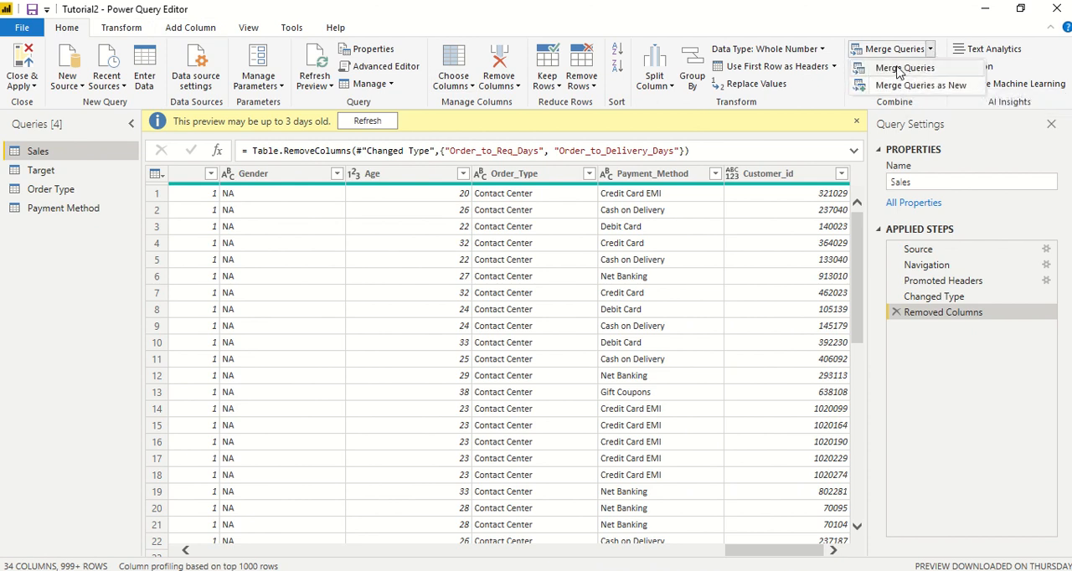
left_click(900, 70)
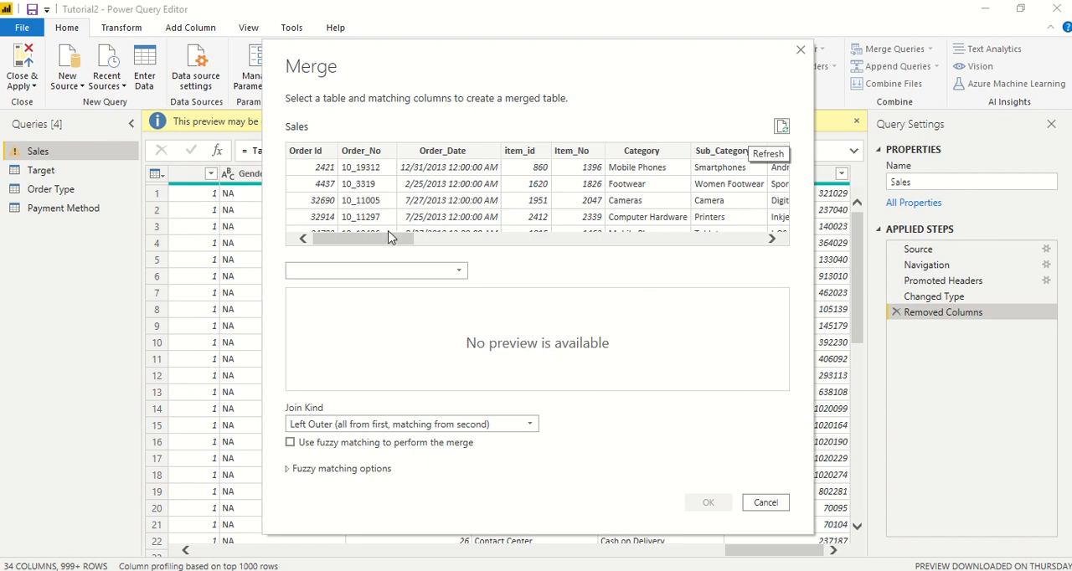
left_click(388, 231)
left_click(377, 269)
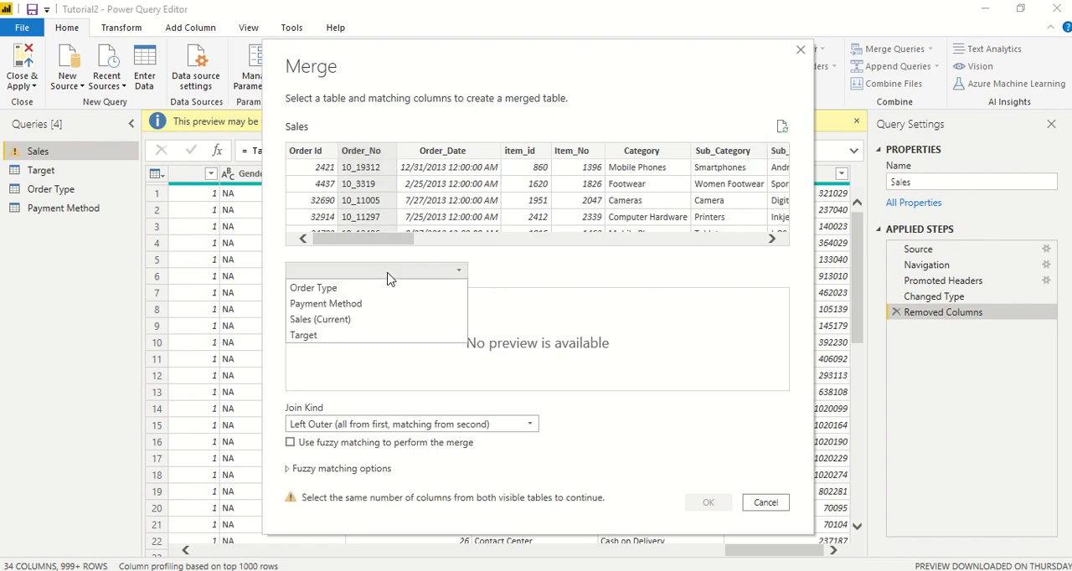
left_click(346, 293)
Step: Match Order_Type in Sales with Order Type in the lookup table and merge them with an Inner join
left_click_drag(356, 240, 725, 232)
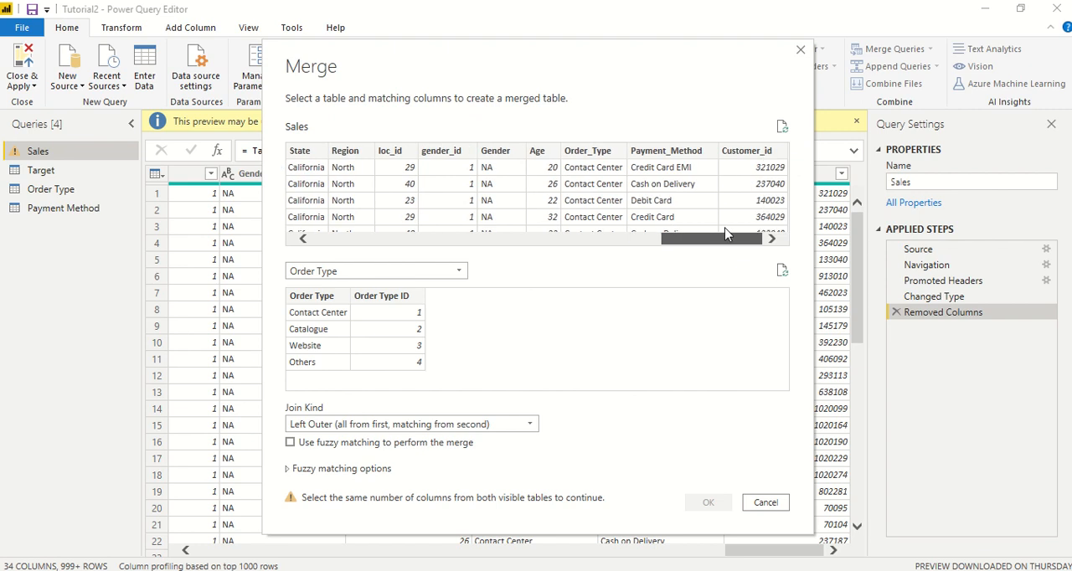
left_click(595, 154)
left_click(326, 298)
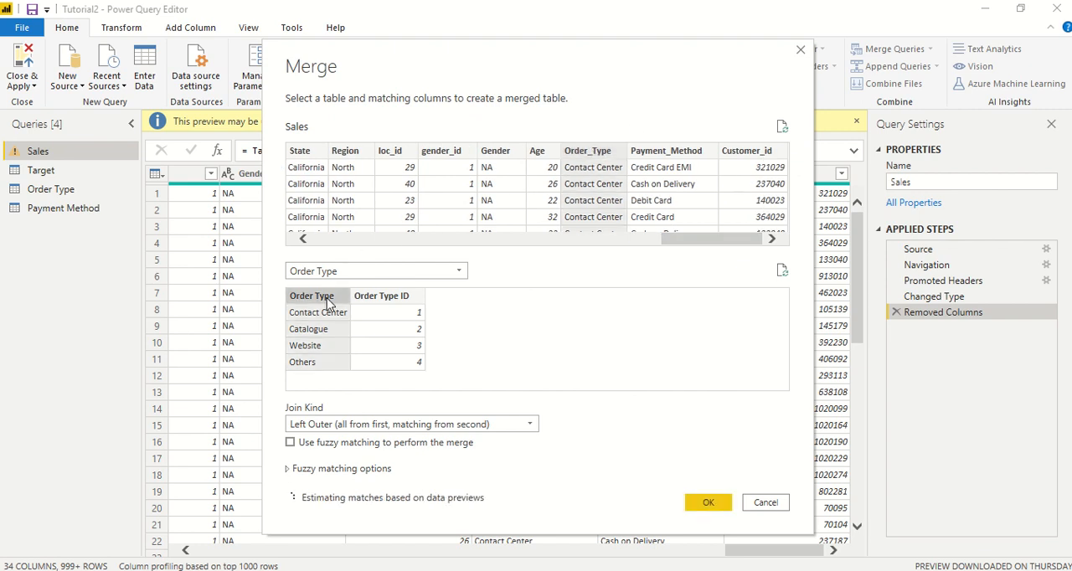
left_click(341, 427)
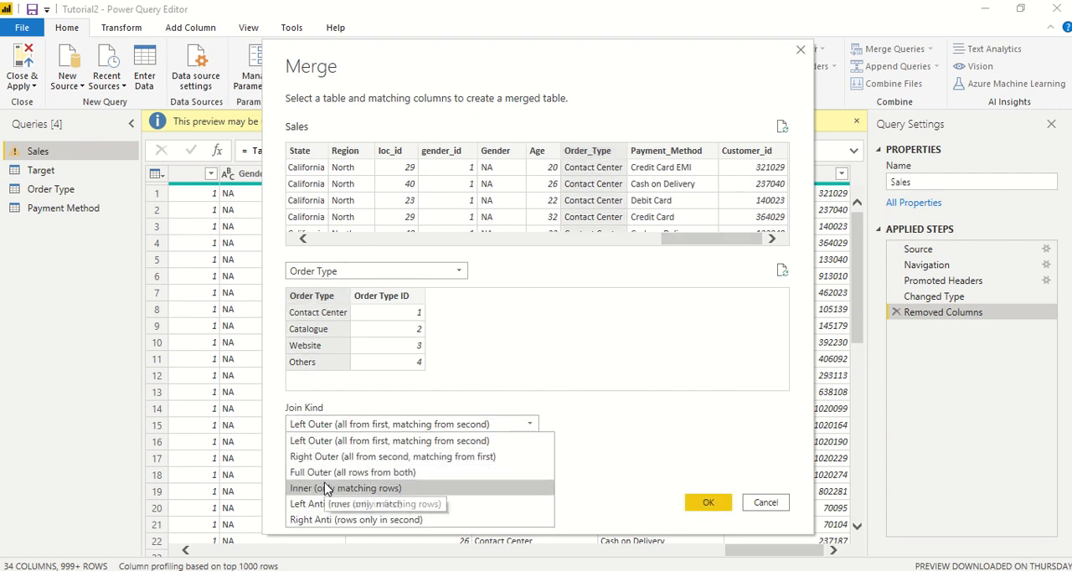
left_click(326, 489)
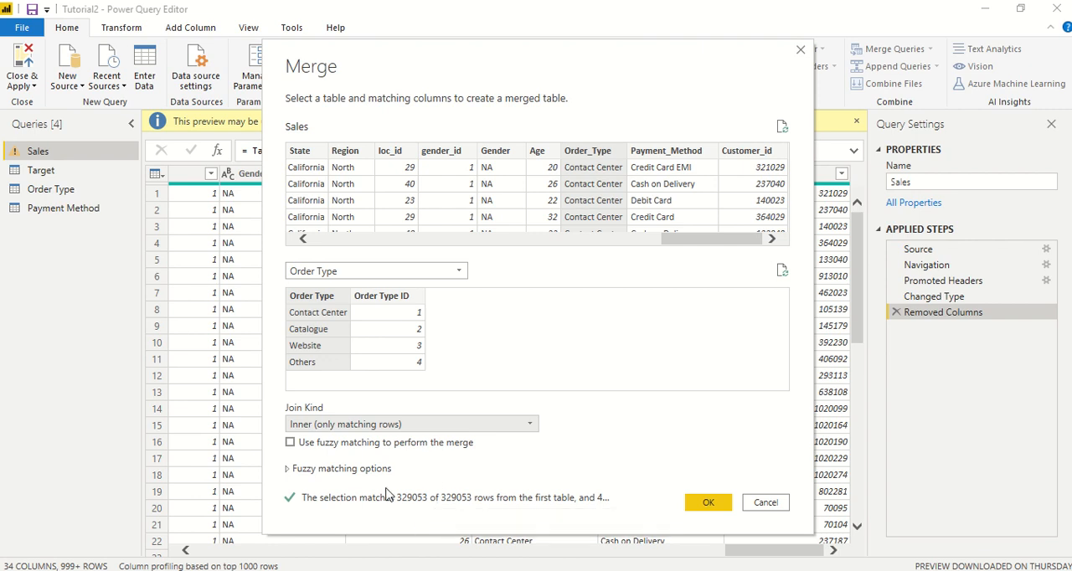
left_click(700, 505)
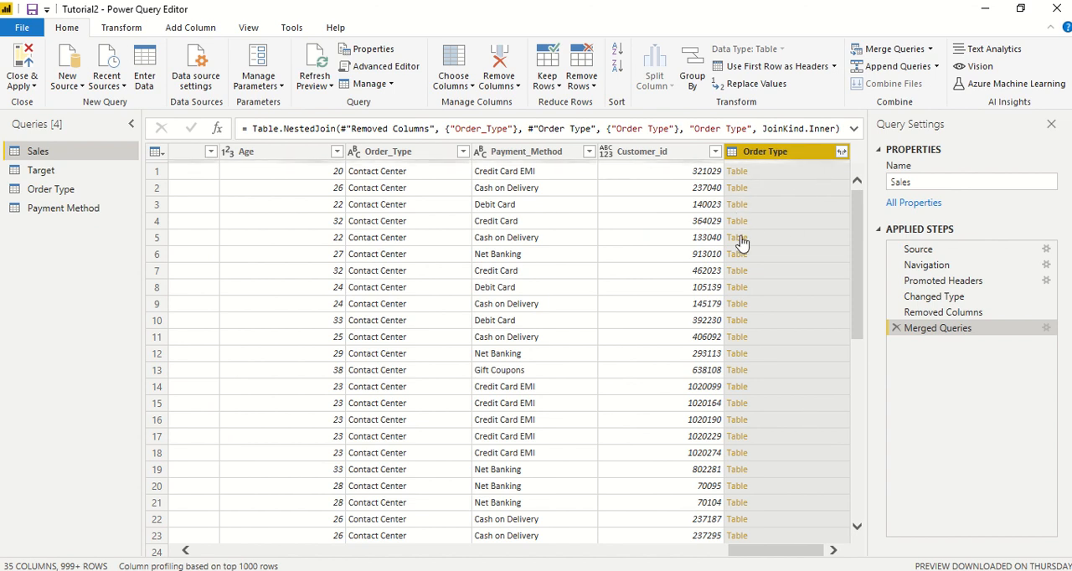
Step: Expand the merged Order Type column in Sales to only Order Type ID, keeping the original column name as prefix
left_click(840, 152)
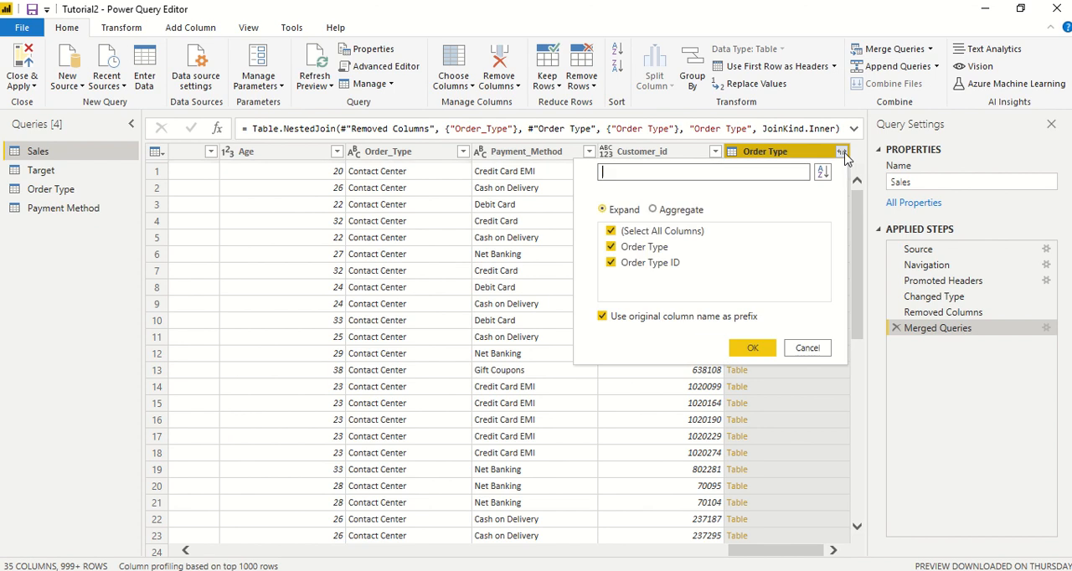
left_click(611, 232)
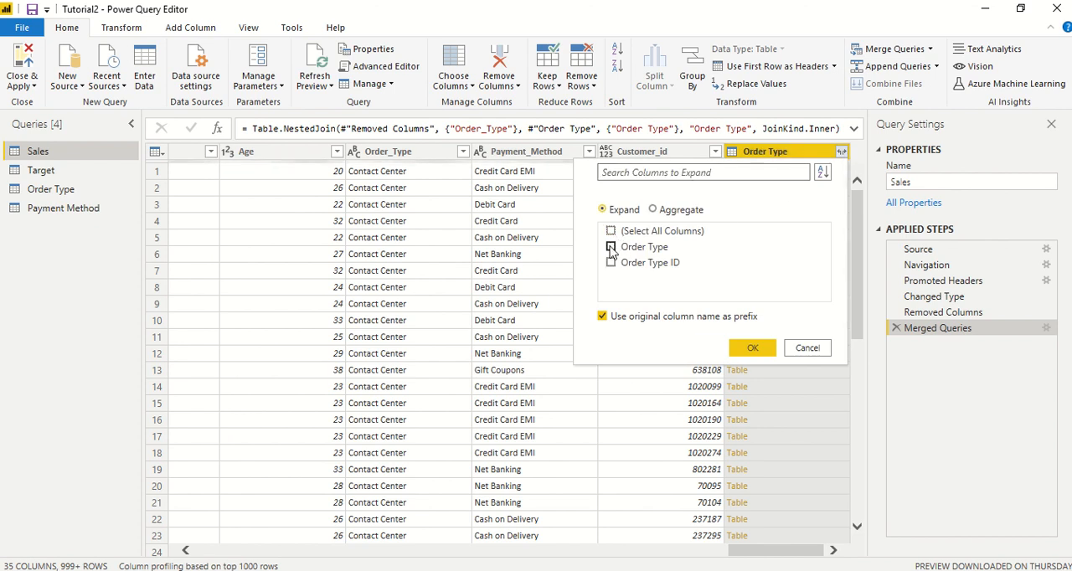
left_click(611, 263)
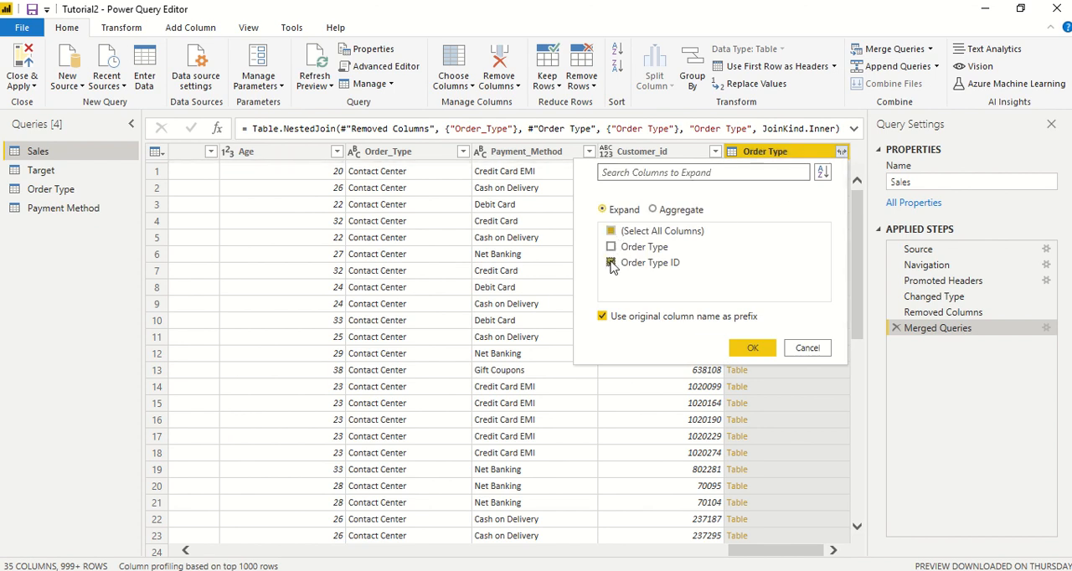
left_click(747, 348)
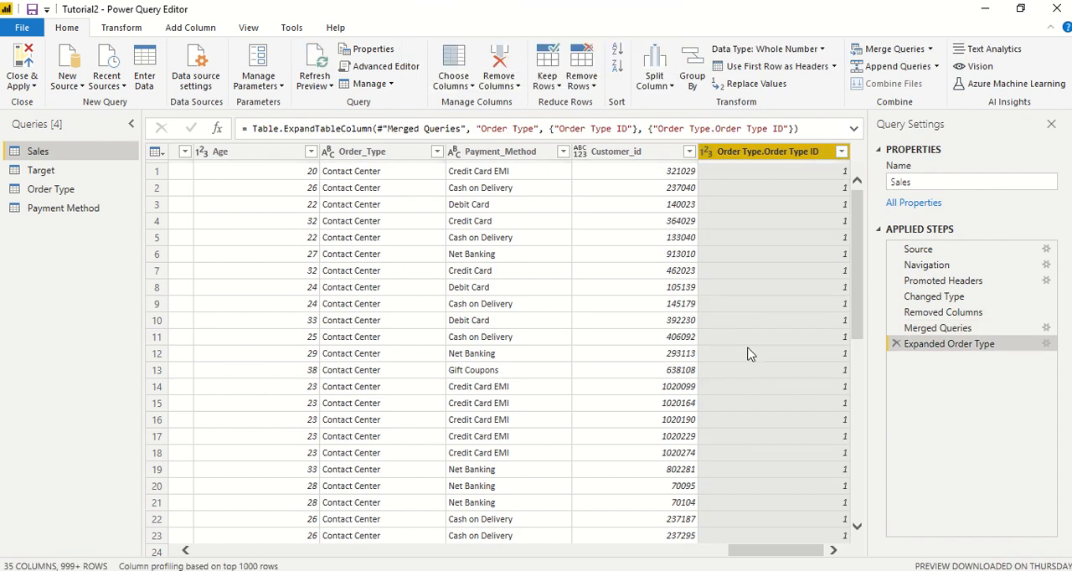
scroll(768, 276, "down", 9)
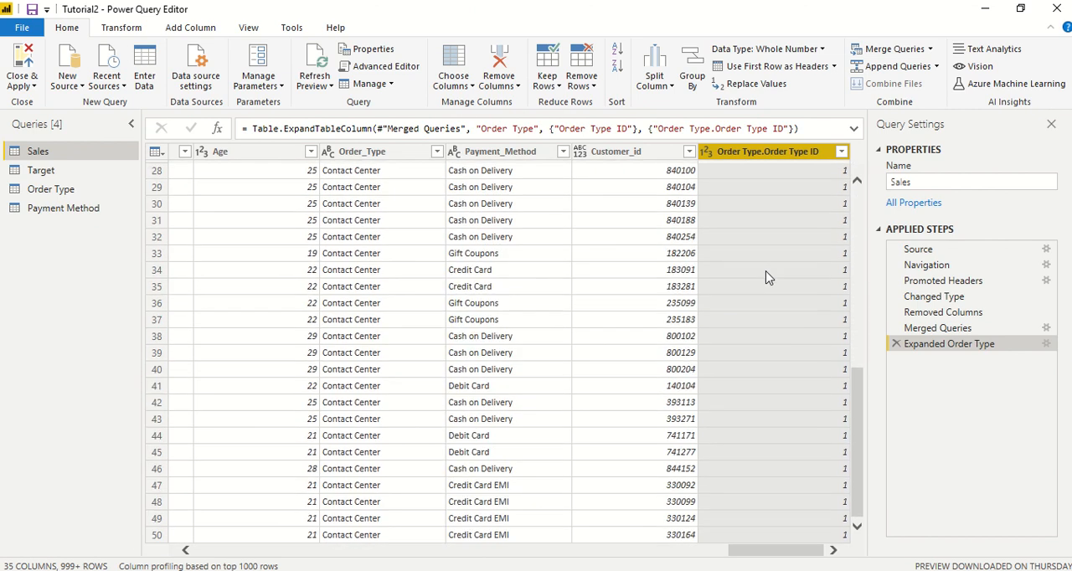
scroll(769, 276, "up", 9)
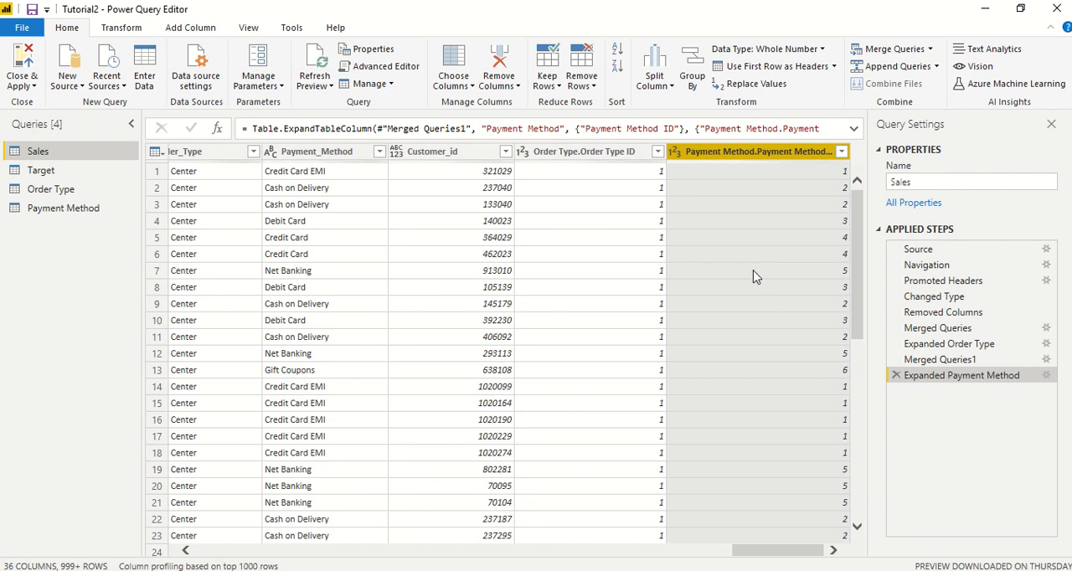
Step: Apply the query changes to the data model and close the Power Query Editor
scroll(753, 277, "down", 3)
scroll(753, 277, "down", 6)
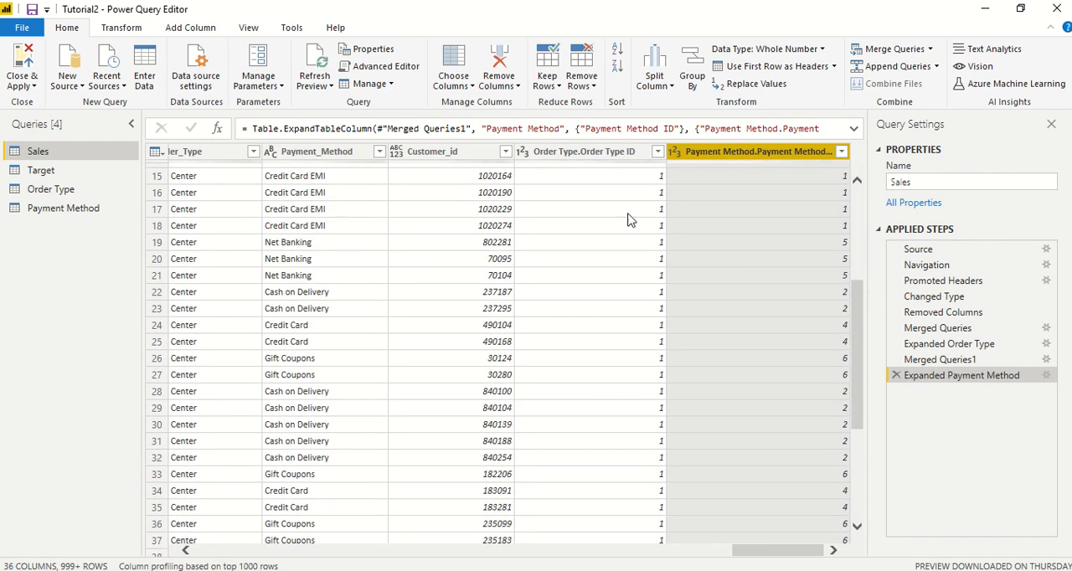
scroll(645, 218, "down", 2)
scroll(649, 221, "up", 8)
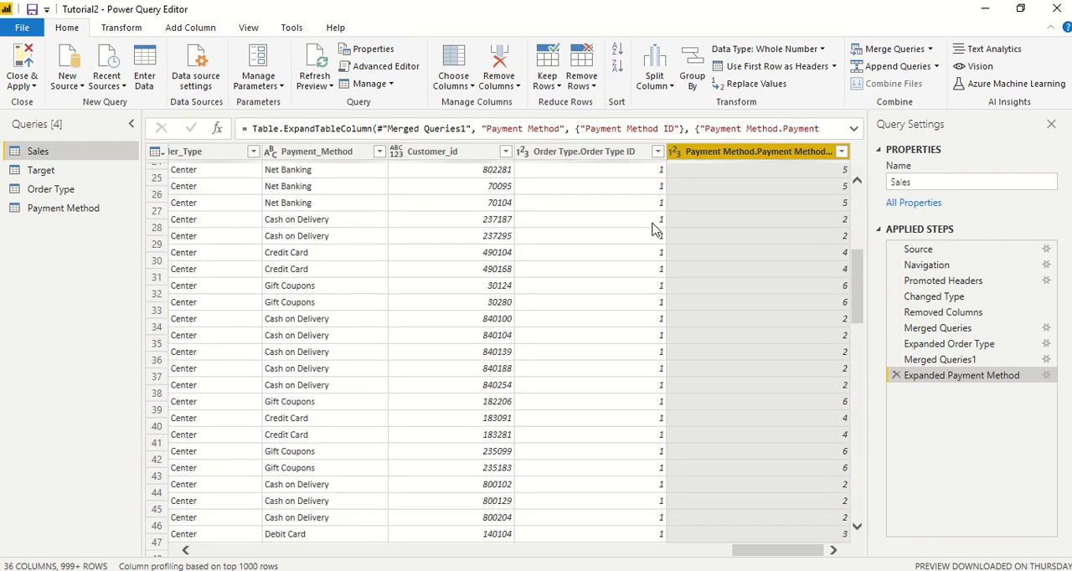
left_click(25, 86)
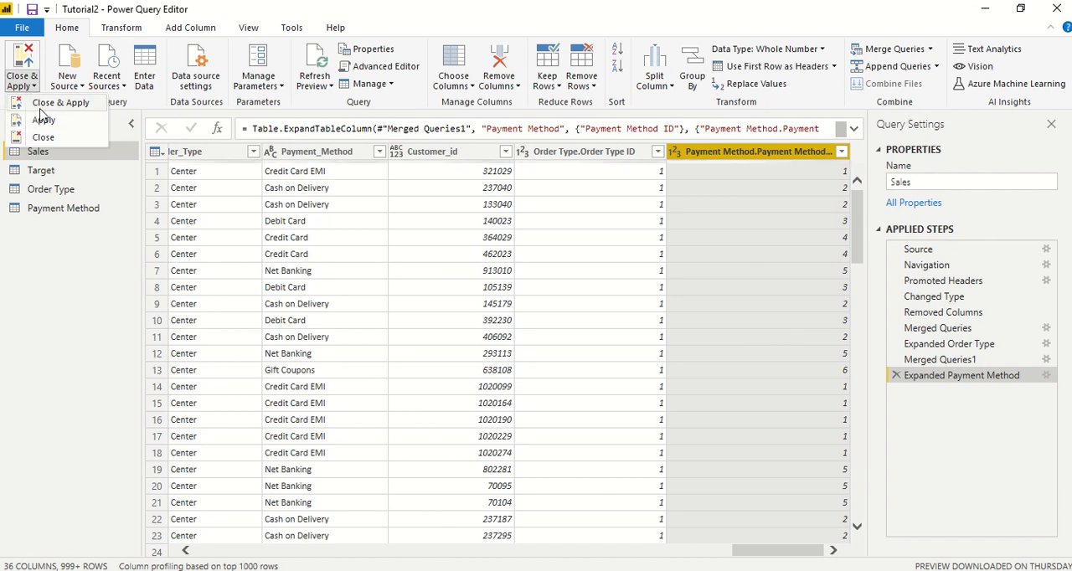
left_click(39, 106)
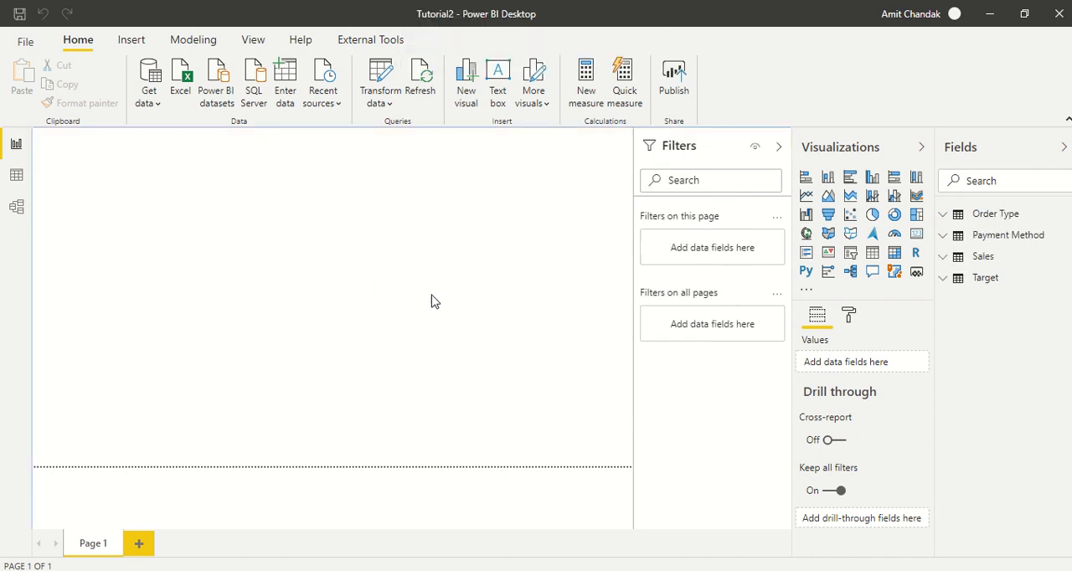
Step: Show the model's relationship diagram and collapse the Properties and Fields panes to make room for all tables
left_click(15, 209)
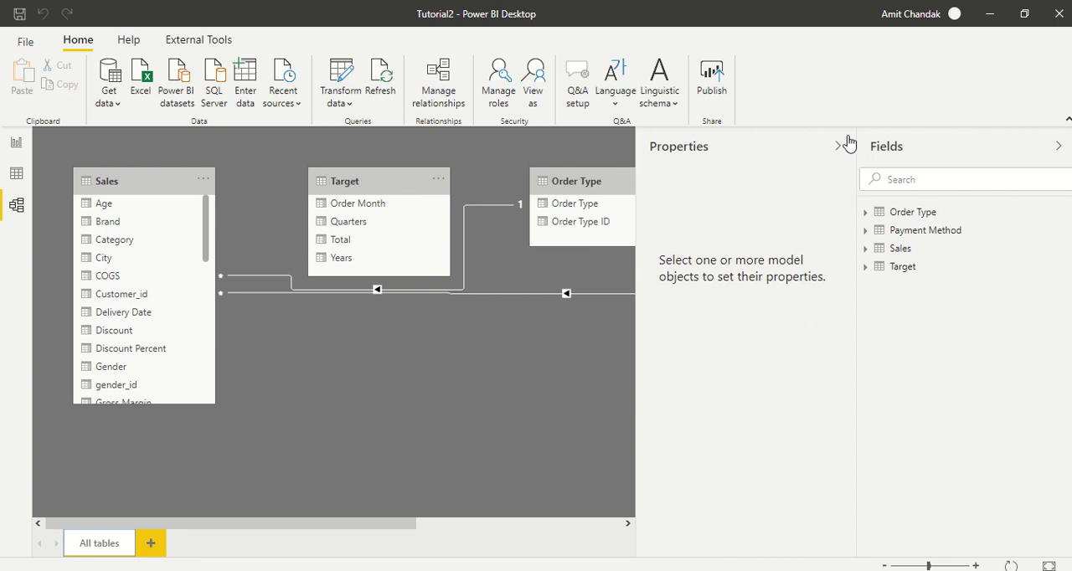
left_click(835, 146)
left_click(1059, 144)
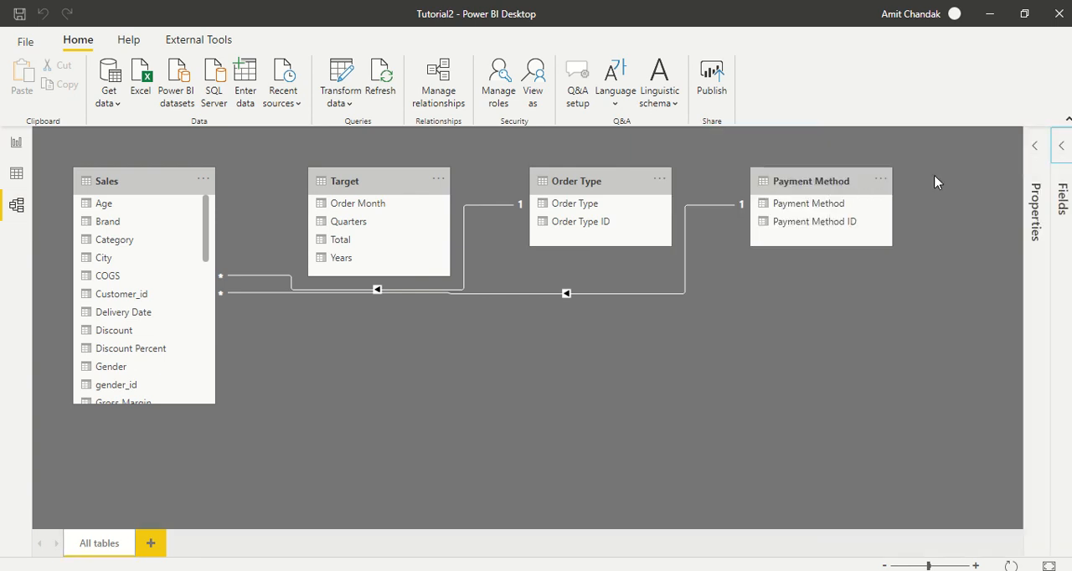
Step: Enlarge the Sales table in the diagram to fit its column names, and reposition Target below Payment Method and Order Type closer to Sales
left_click_drag(150, 181, 154, 226)
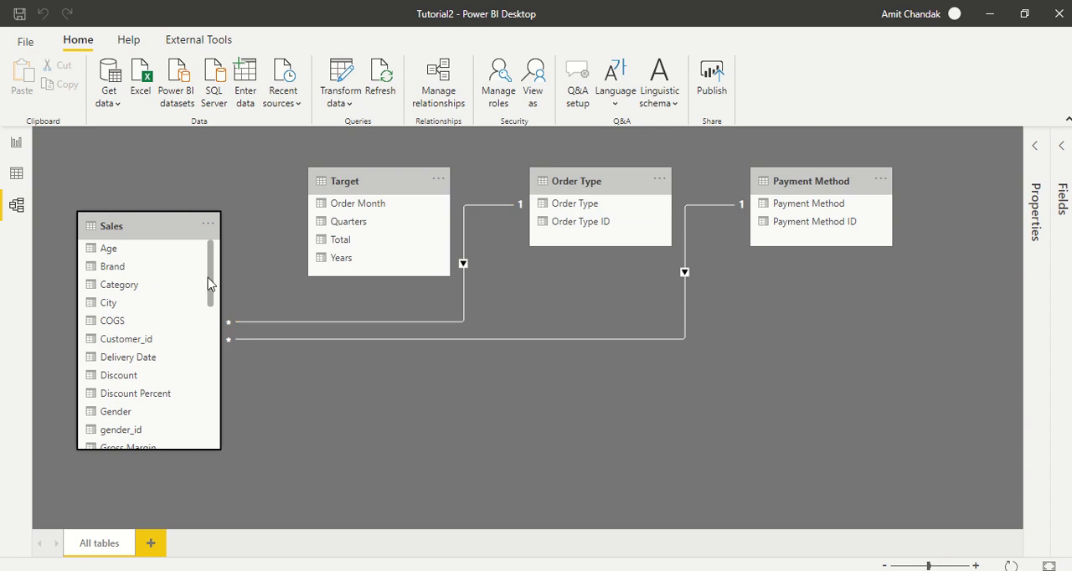
left_click_drag(205, 286, 217, 453)
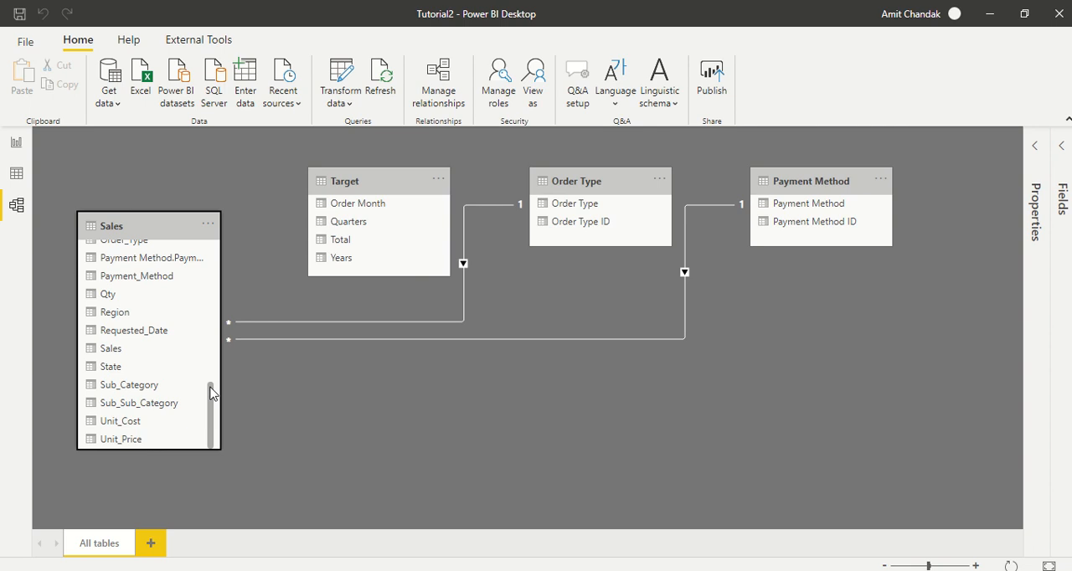
left_click_drag(210, 388, 210, 372)
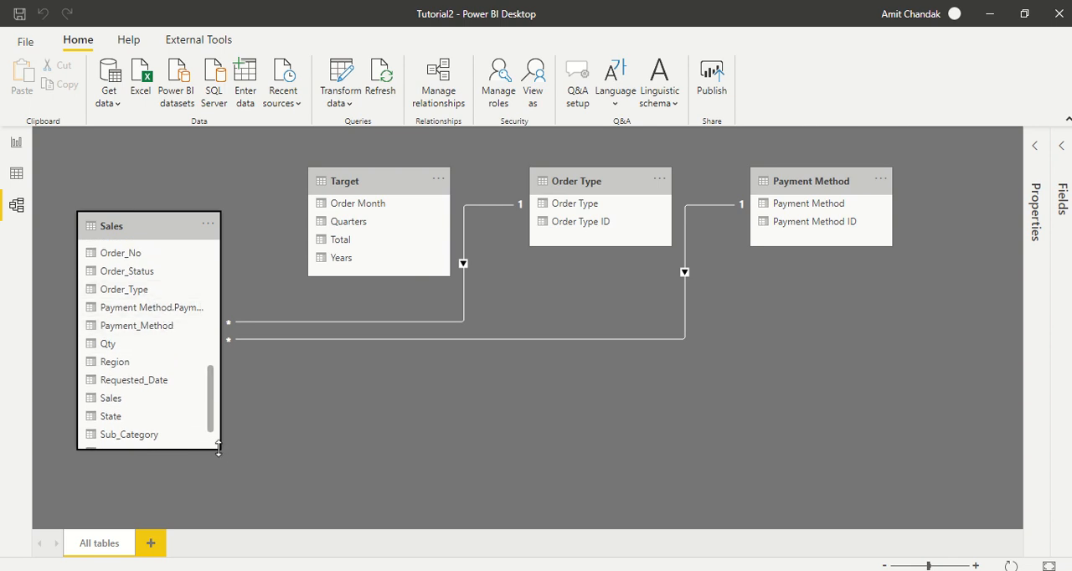
left_click_drag(216, 449, 298, 475)
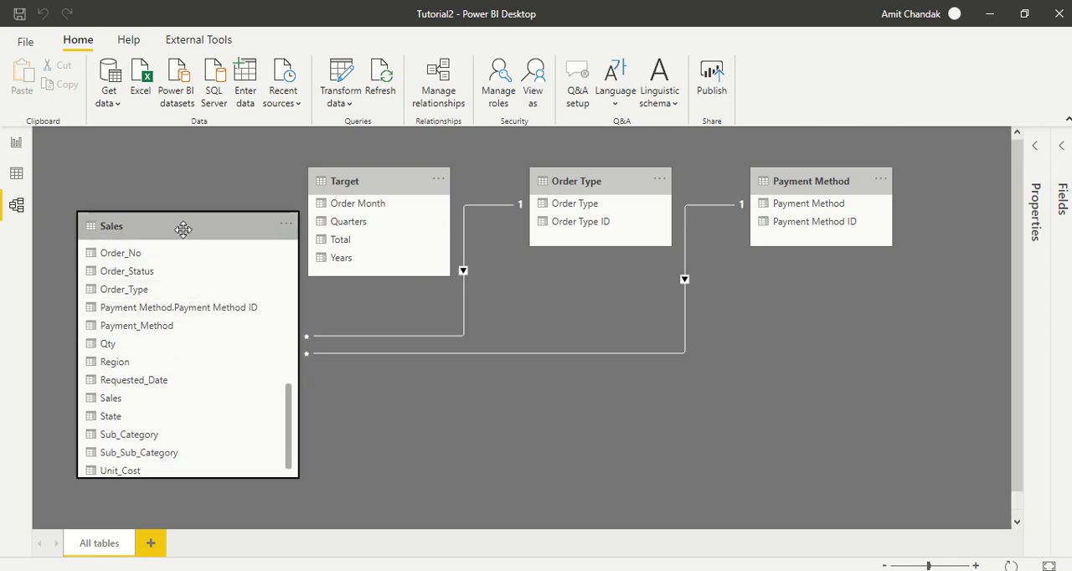
left_click_drag(184, 230, 179, 229)
left_click_drag(376, 174, 854, 337)
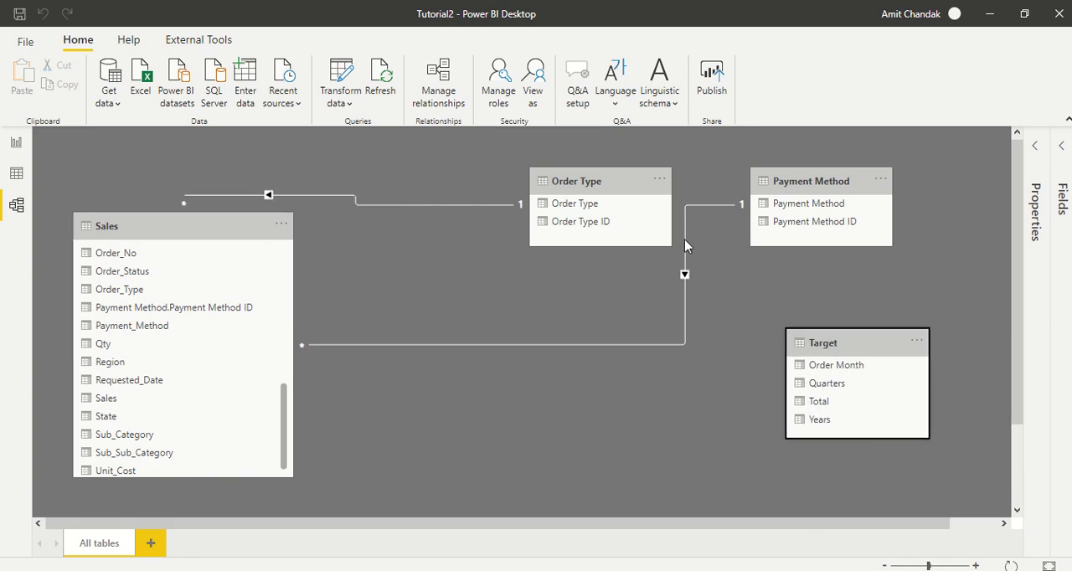
left_click_drag(612, 178, 475, 202)
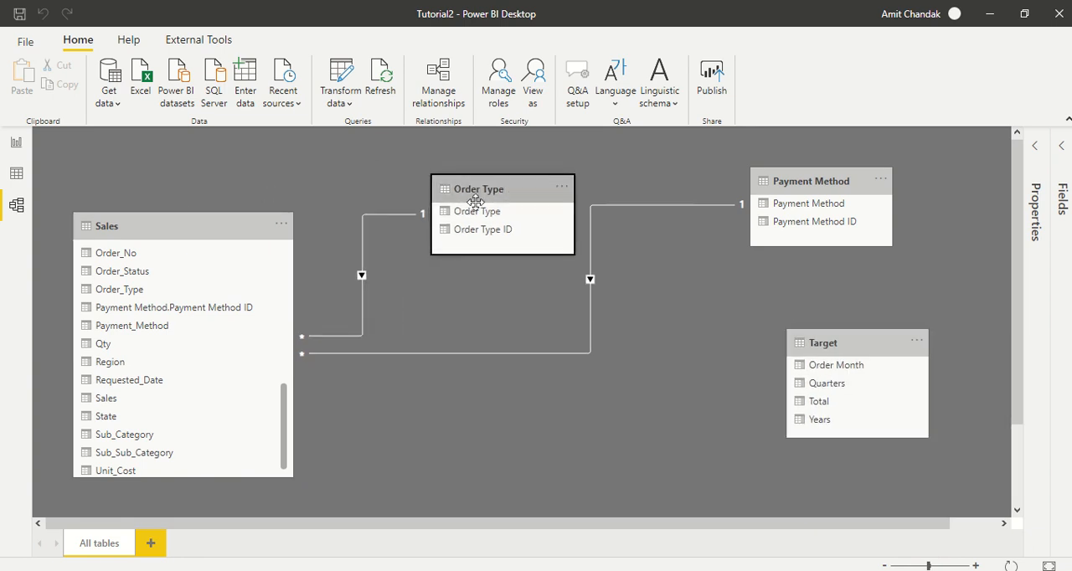
Step: Replace the Order Type–Sales relationship with one linking Order Type ID to Order Type.Order Type ID in Sales
right_click(395, 215)
left_click(407, 226)
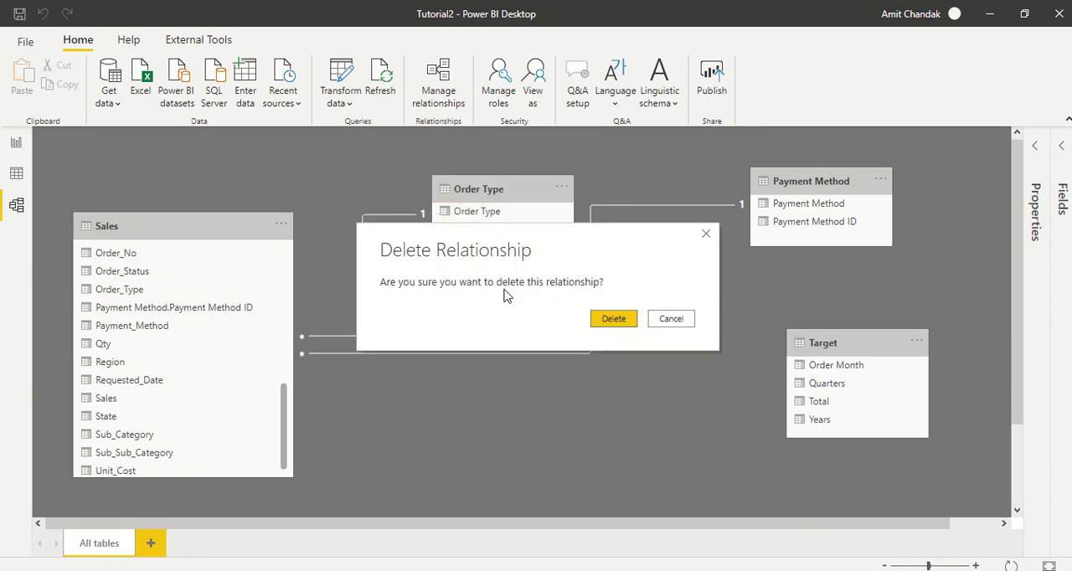
left_click(612, 320)
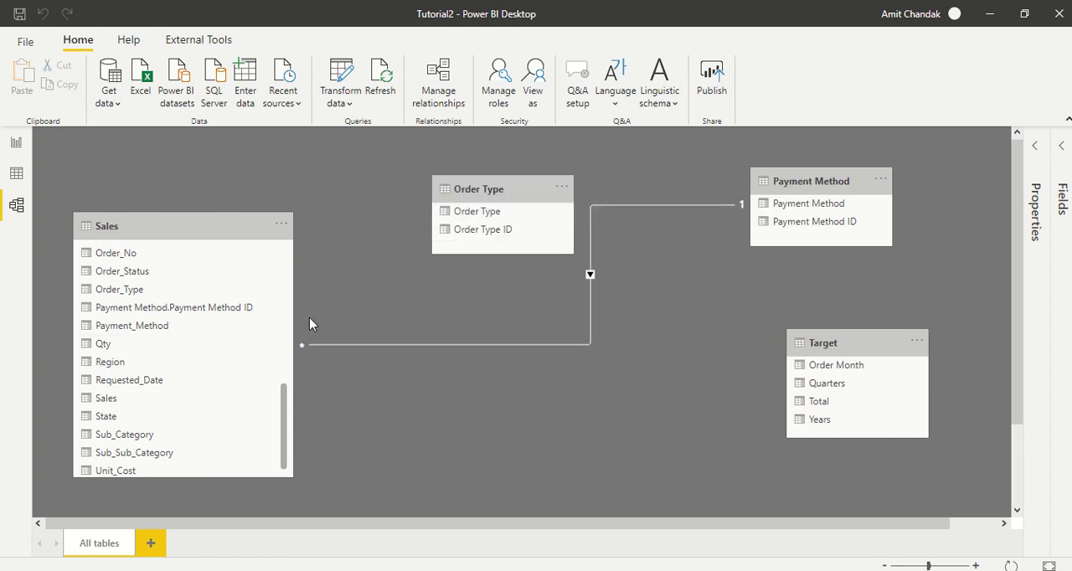
left_click_drag(287, 426, 280, 377)
left_click_drag(462, 230, 159, 337)
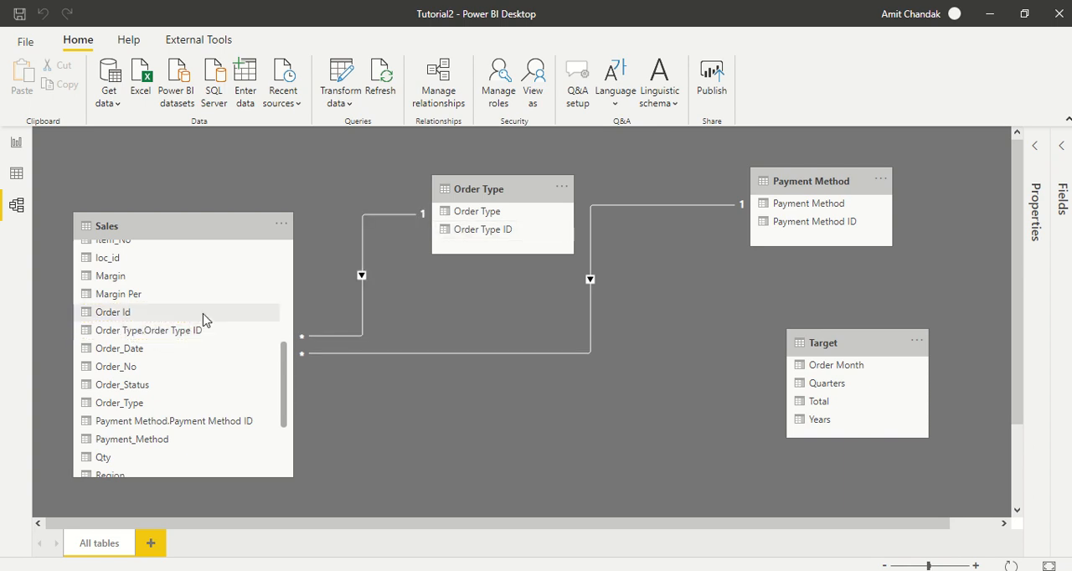
Step: Replace the Payment Method–Sales relationship with one linking Payment Method ID to Payment Method.Payment Method ID in Sales
right_click(590, 244)
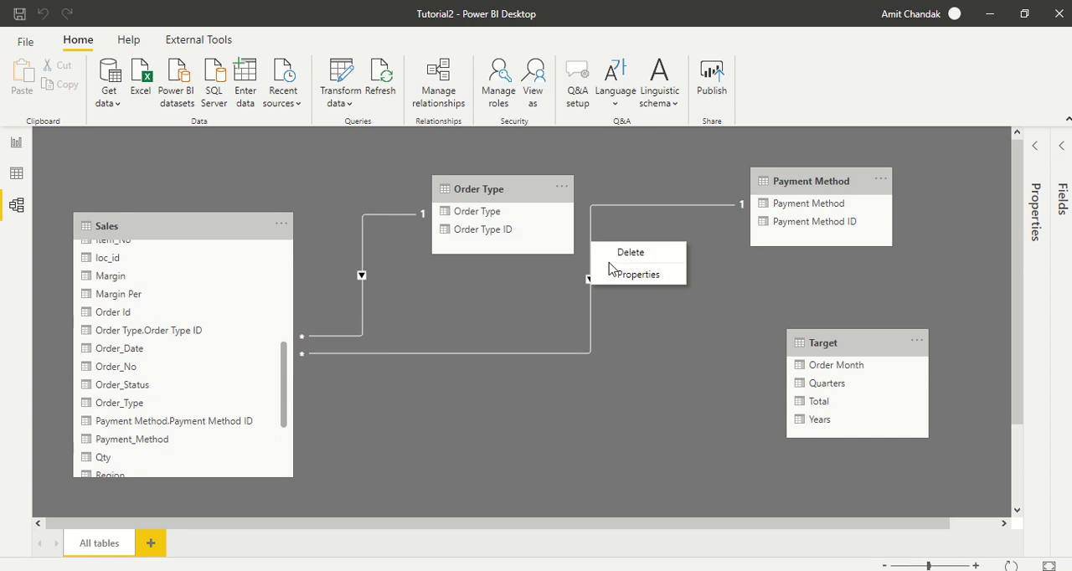
left_click(617, 253)
left_click(625, 321)
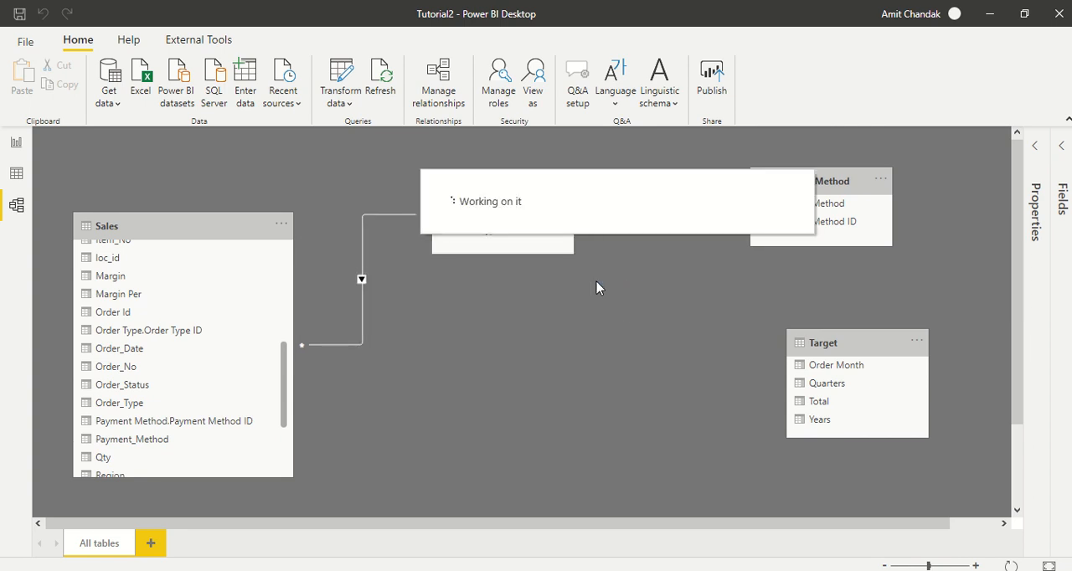
left_click_drag(796, 230, 159, 427)
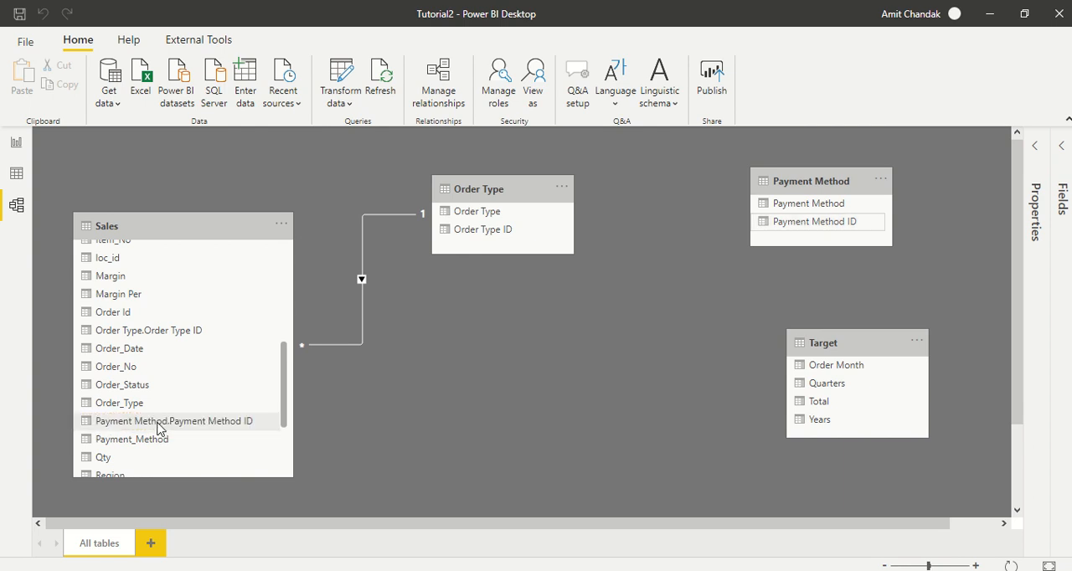